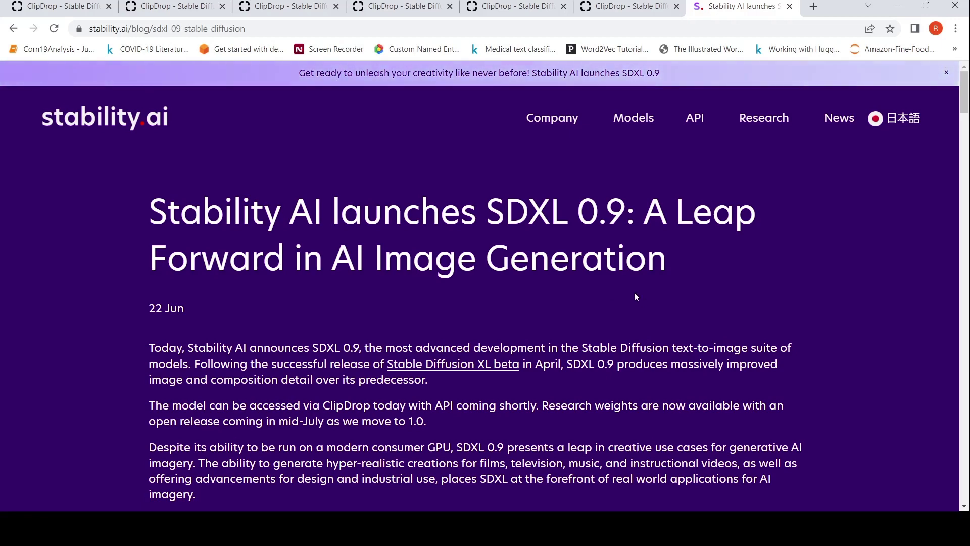
Step: Scroll down the Stability AI blog post announcing SDXL 0.9 to its Examples section
scroll(635, 293, down, 3)
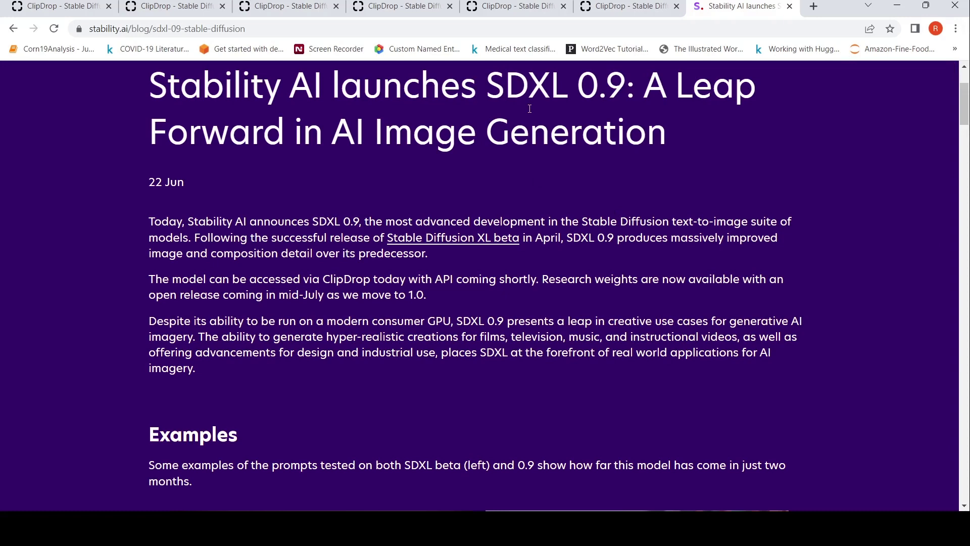
click(593, 17)
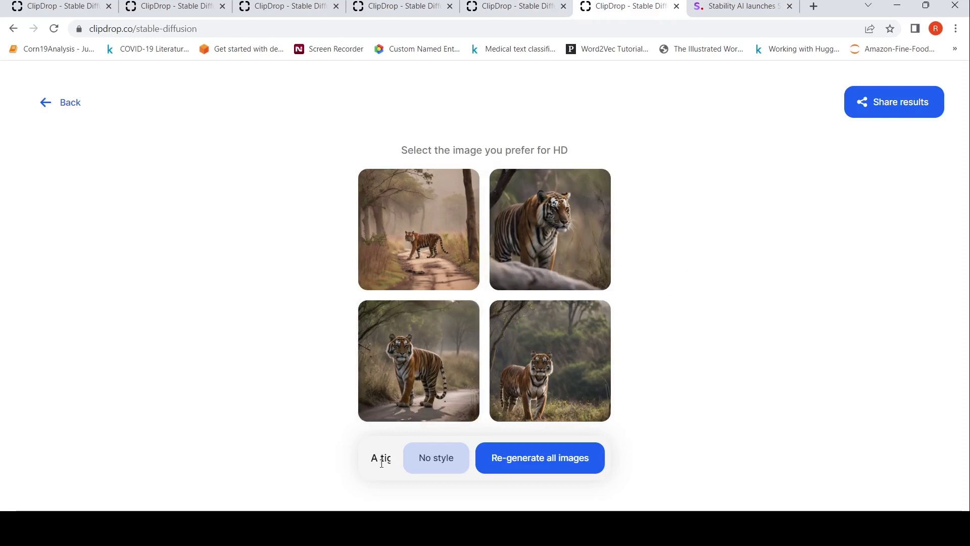
key(Right)
key(Right)
key(Right)
key(Right)
key(Right)
key(Right)
key(Right)
key(Right)
key(Right)
key(Right)
key(Right)
key(Right)
key(Right)
key(Right)
key(Right)
key(Right)
key(Right)
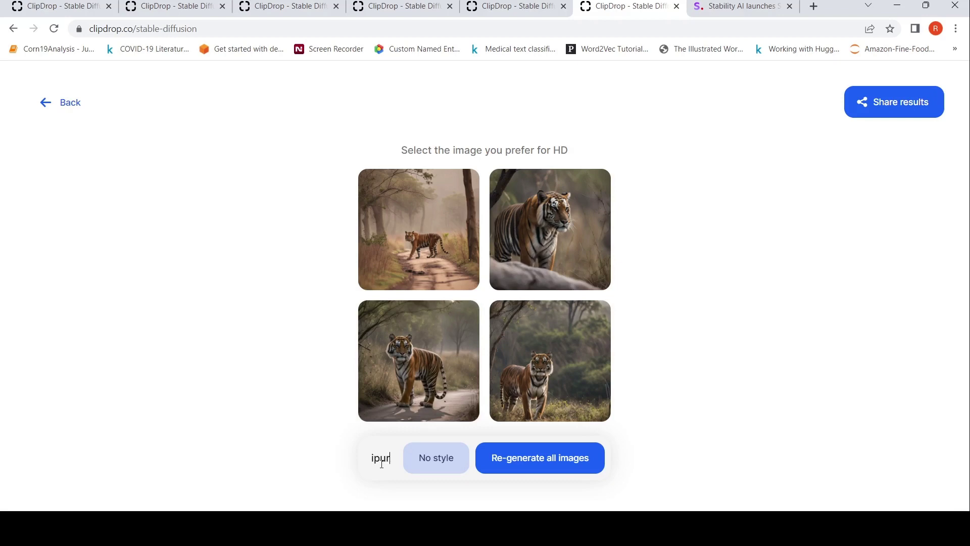
key(Right)
key(Right)
key(Right)
key(Right)
key(Right)
key(Right)
key(Right)
key(Right)
key(Right)
key(Right)
key(Right)
key(Right)
key(Right)
key(Right)
key(Right)
key(Right)
key(Right)
key(Right)
key(Right)
key(Right)
key(Right)
key(Right)
key(Right)
key(Right)
key(Right)
key(Right)
key(Right)
key(Right)
key(Right)
key(Right)
key(Right)
key(Right)
key(Right)
key(Right)
key(Right)
key(Right)
key(Right)
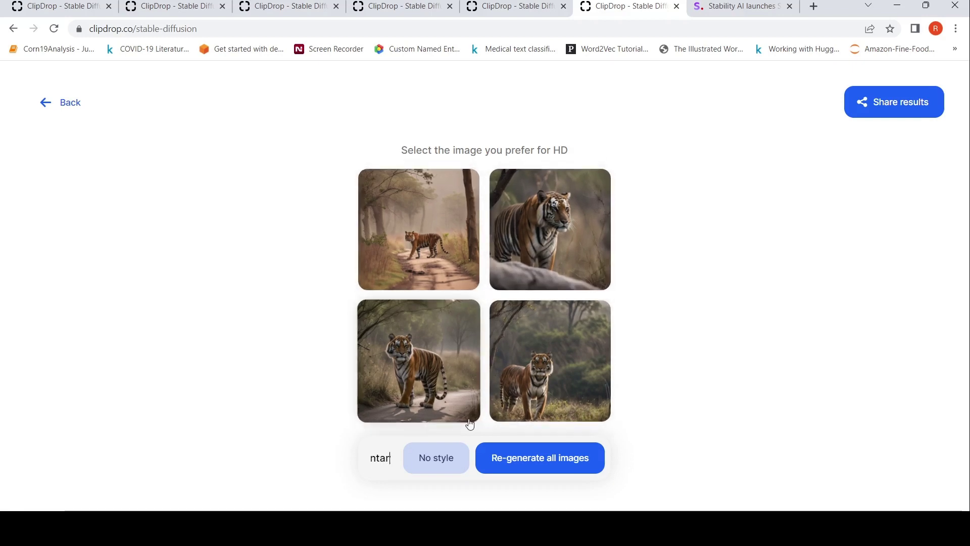
click(449, 231)
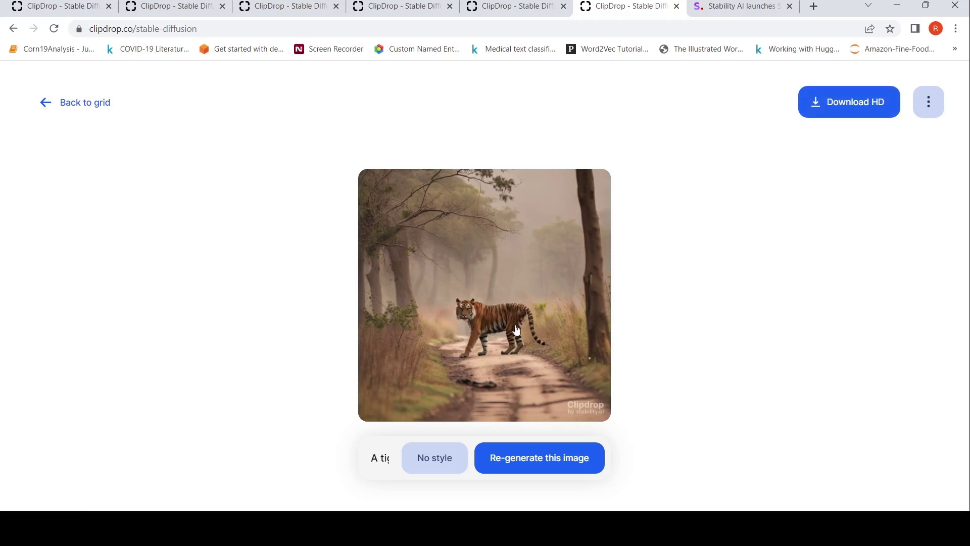
key(ctrl+plus)
key(ctrl+plus)
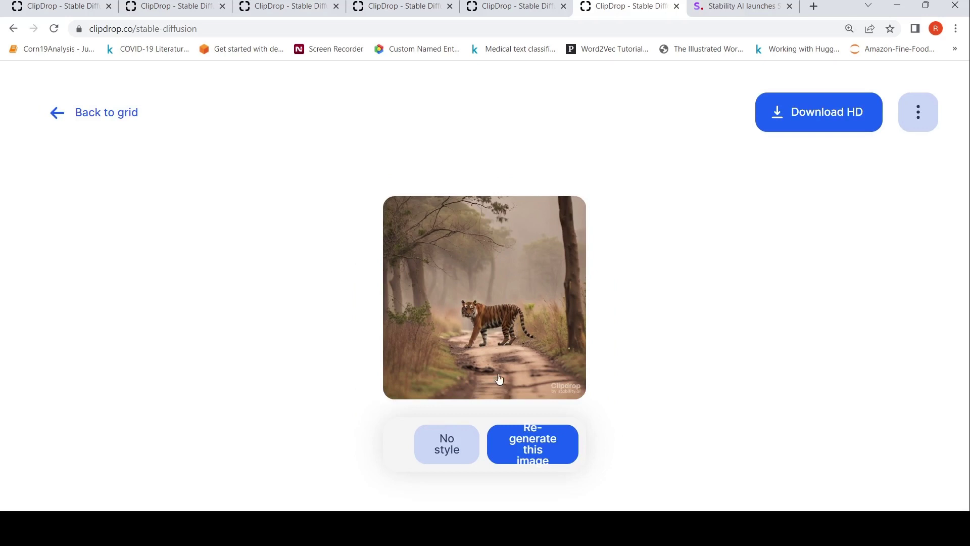
key(ctrl+plus)
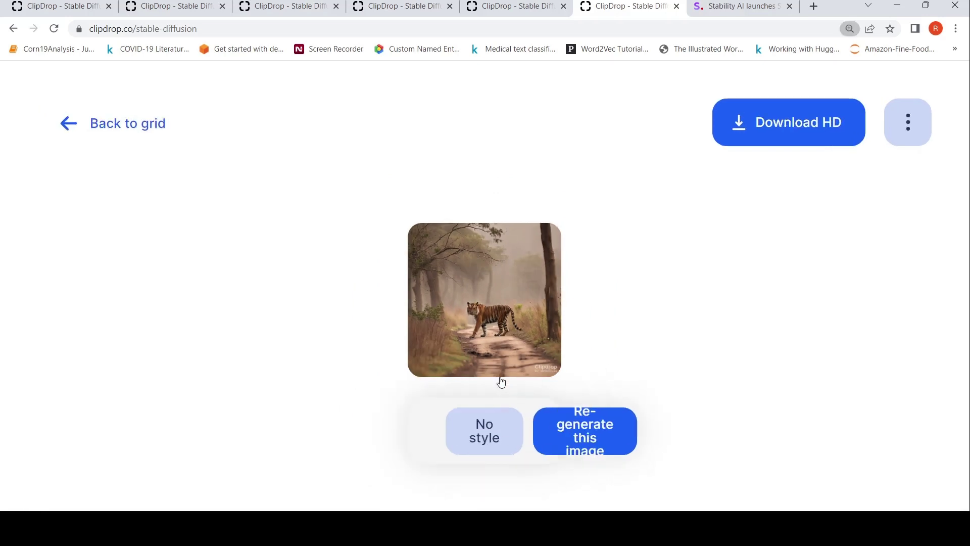
key(ctrl+plus)
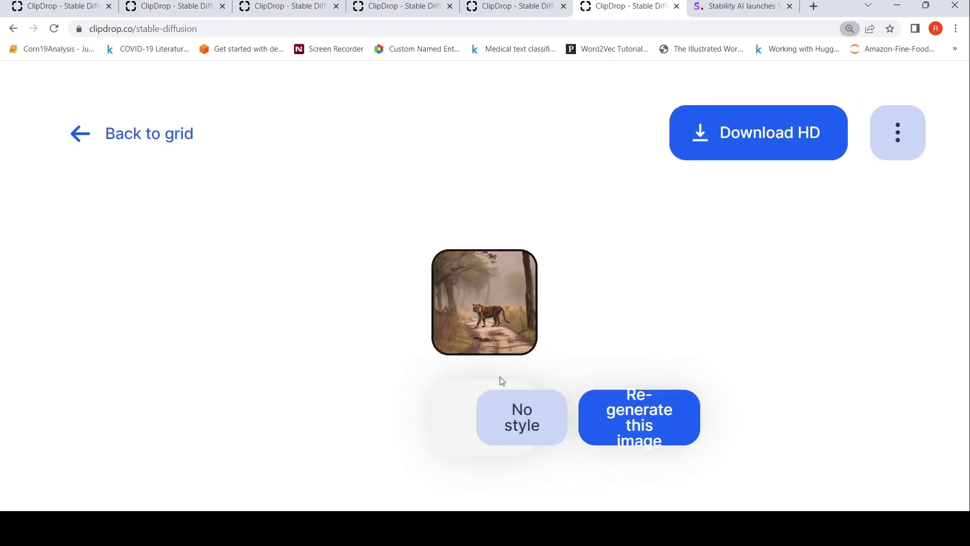
key(ctrl+minus)
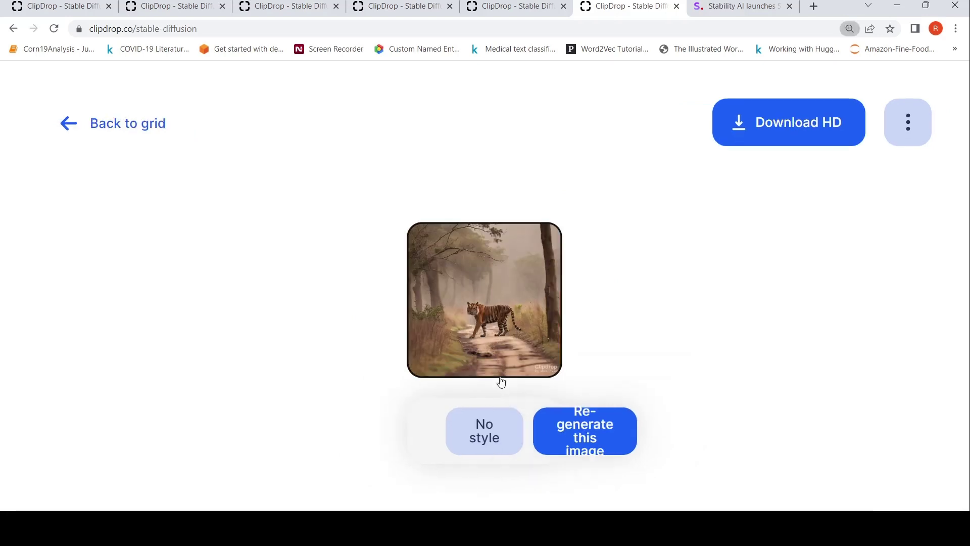
key(ctrl+minus)
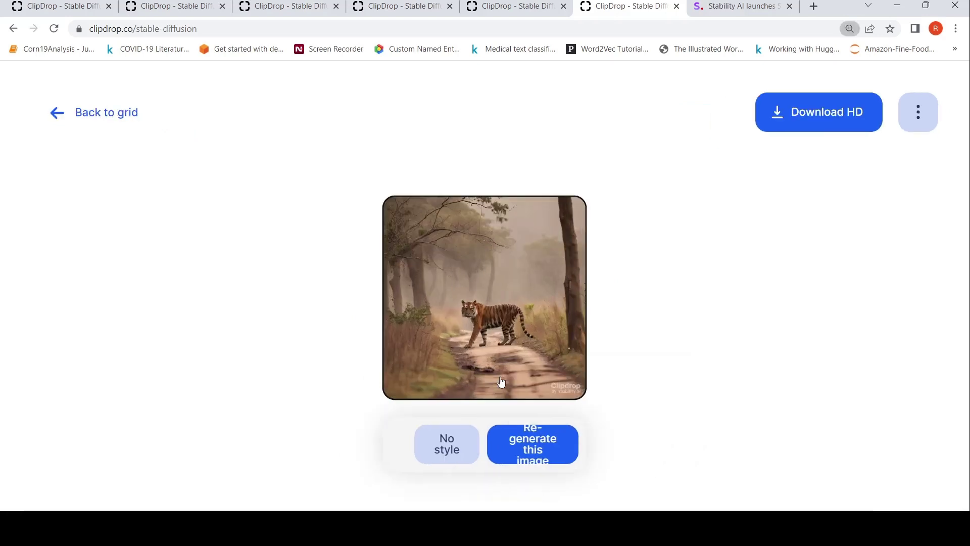
key(ctrl+minus)
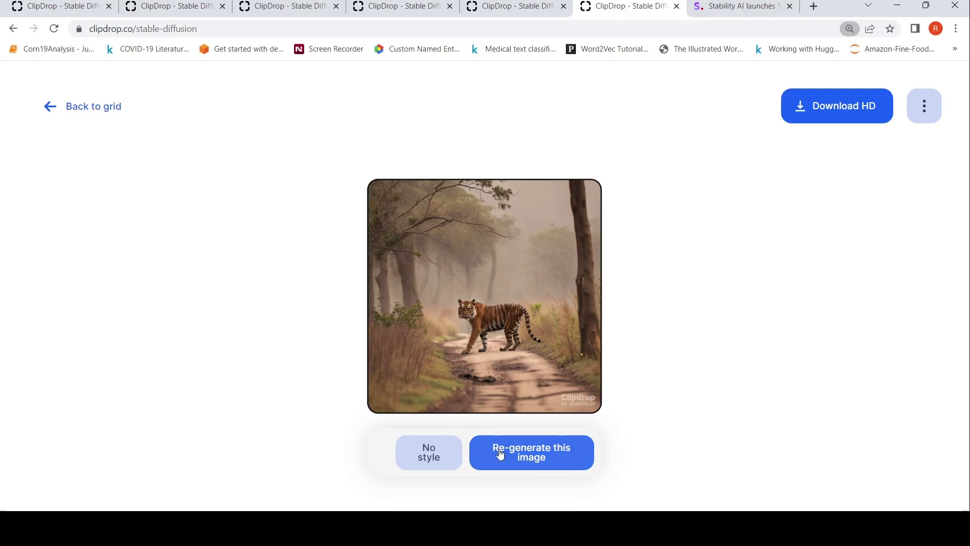
Step: Download the top-right tiger in HD and view stable-diffusion-xl.jpeg in its own tab
click(60, 114)
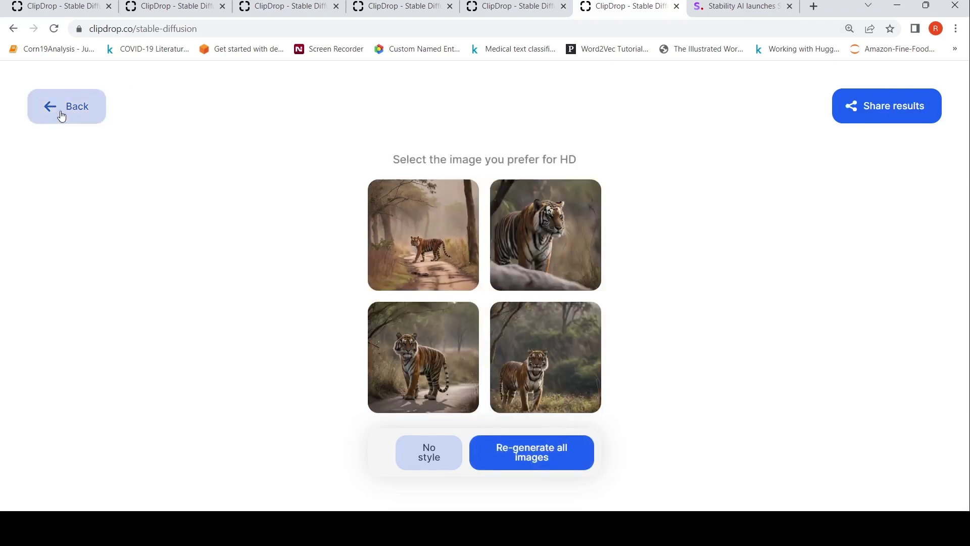
click(561, 256)
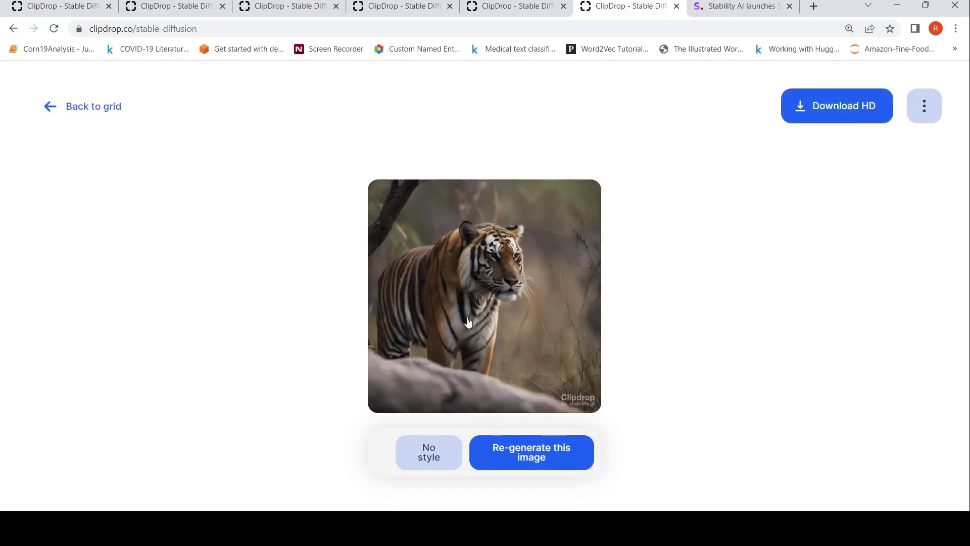
click(814, 106)
drag(123, 505, 841, 11)
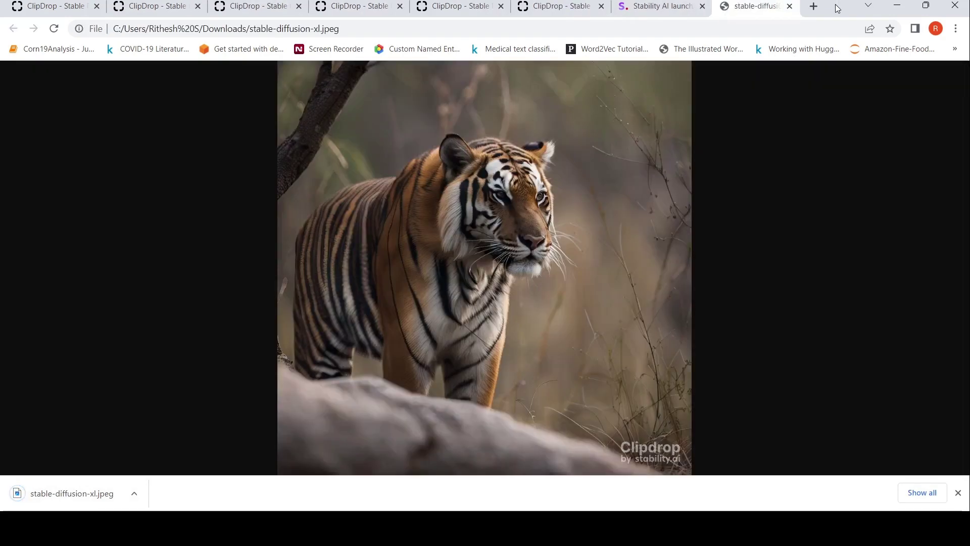
click(510, 298)
scroll(510, 298, up, 5)
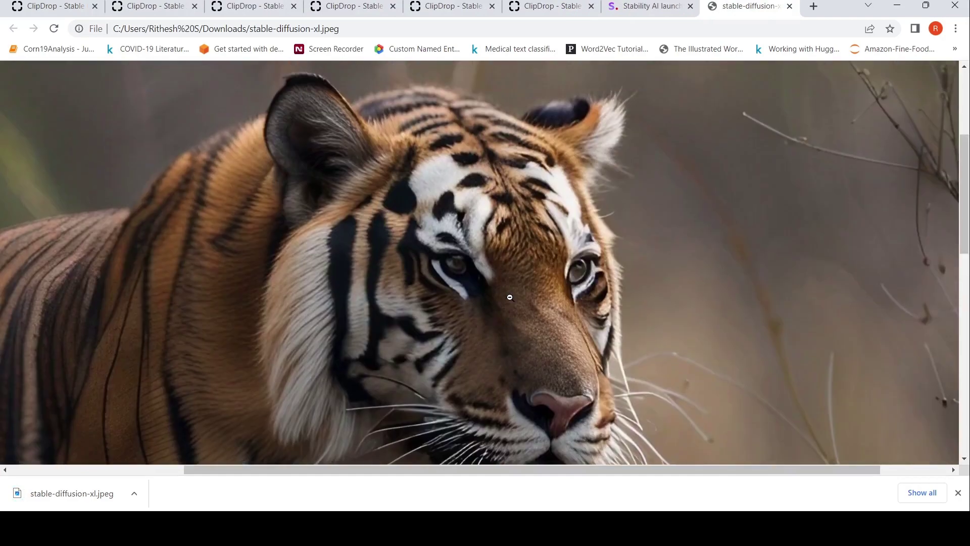
scroll(510, 297, down, 8)
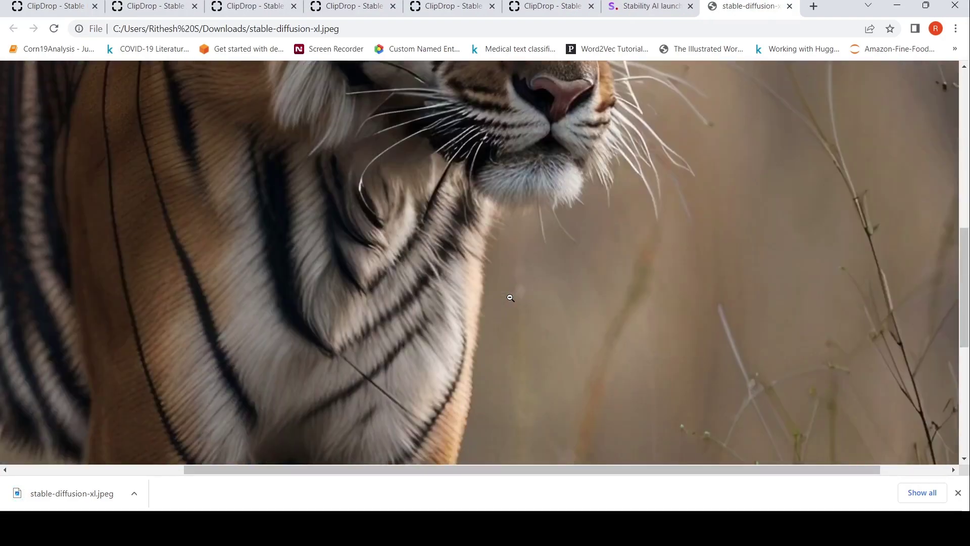
scroll(510, 297, up, 5)
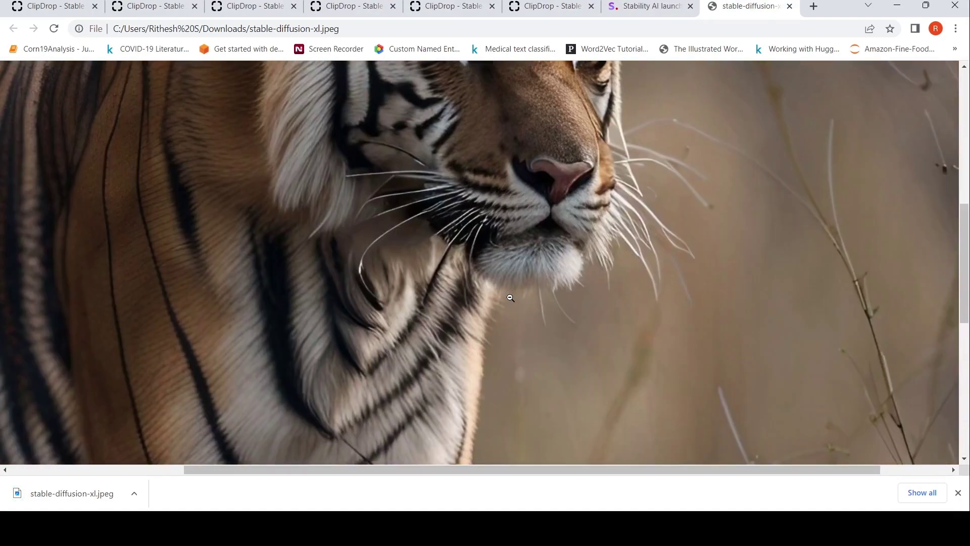
scroll(509, 297, down, 5)
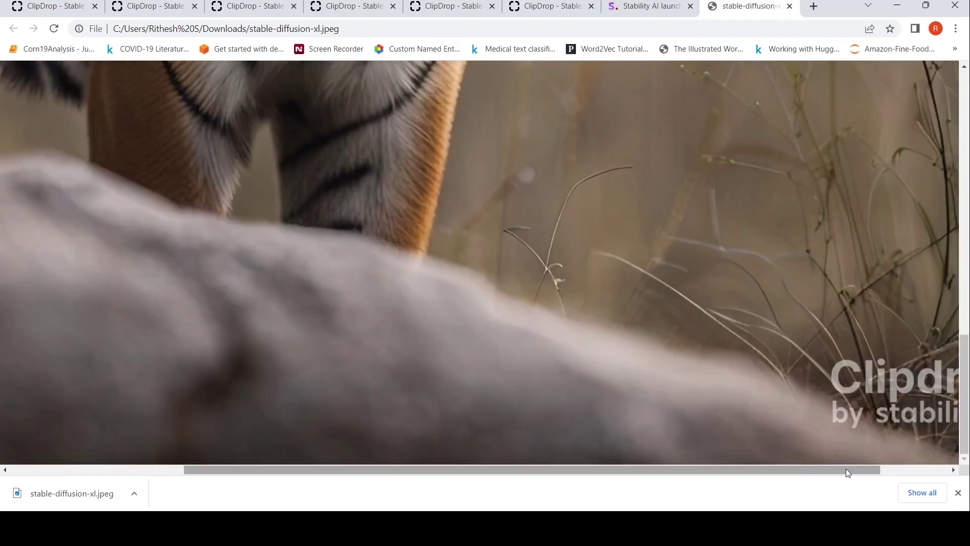
drag(846, 469, 756, 491)
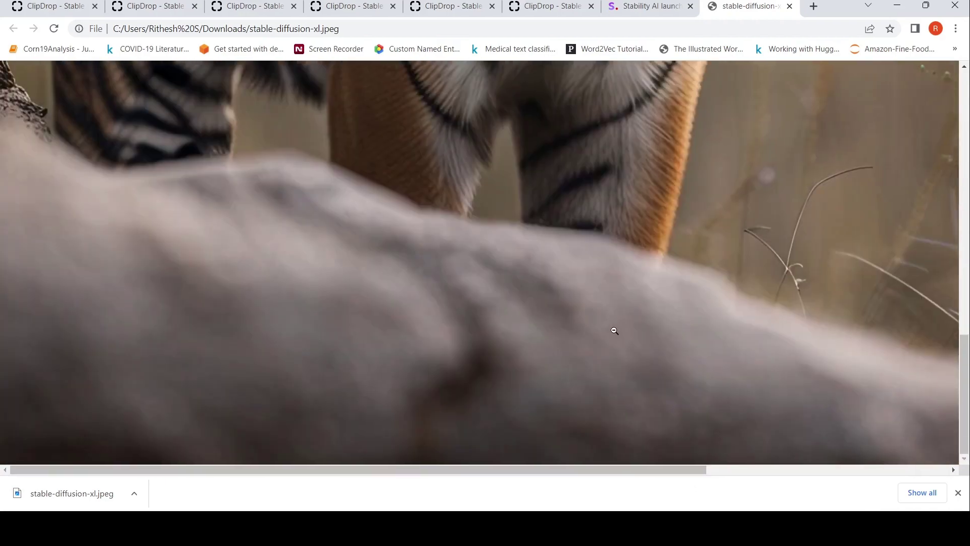
scroll(615, 329, up, 6)
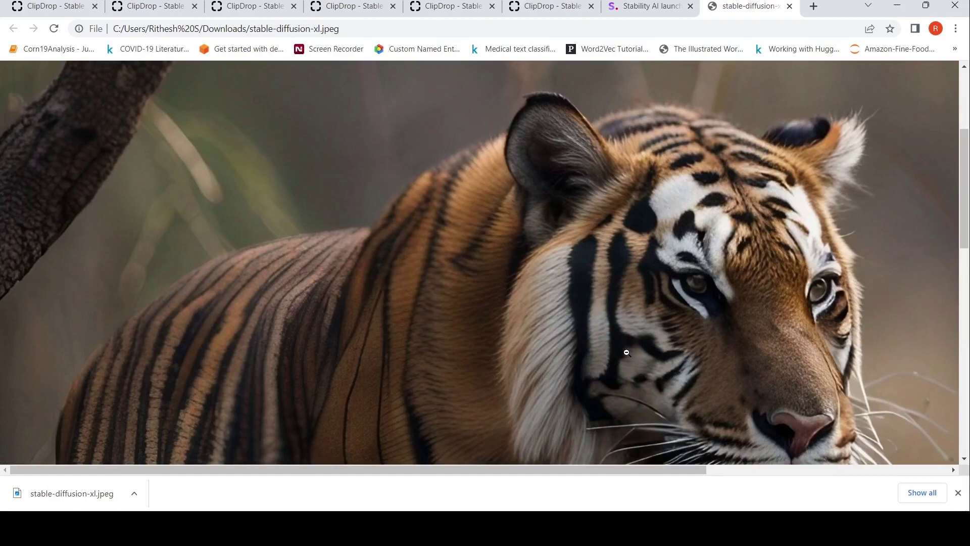
scroll(626, 353, up, 4)
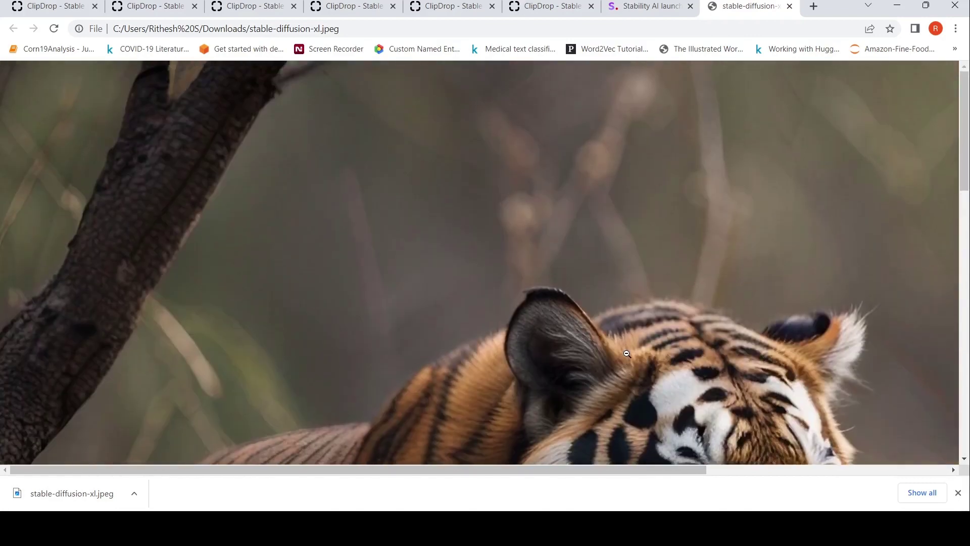
scroll(627, 354, down, 5)
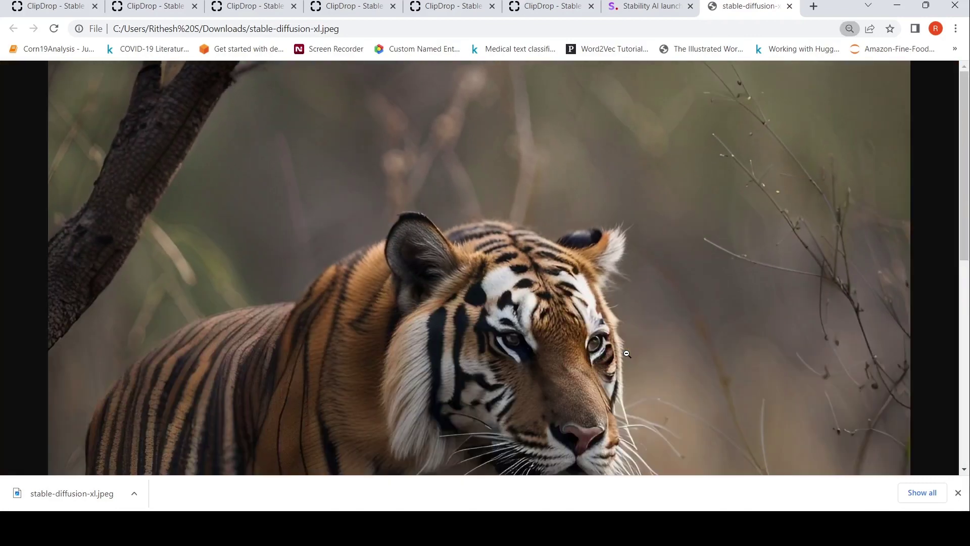
scroll(626, 354, down, 2)
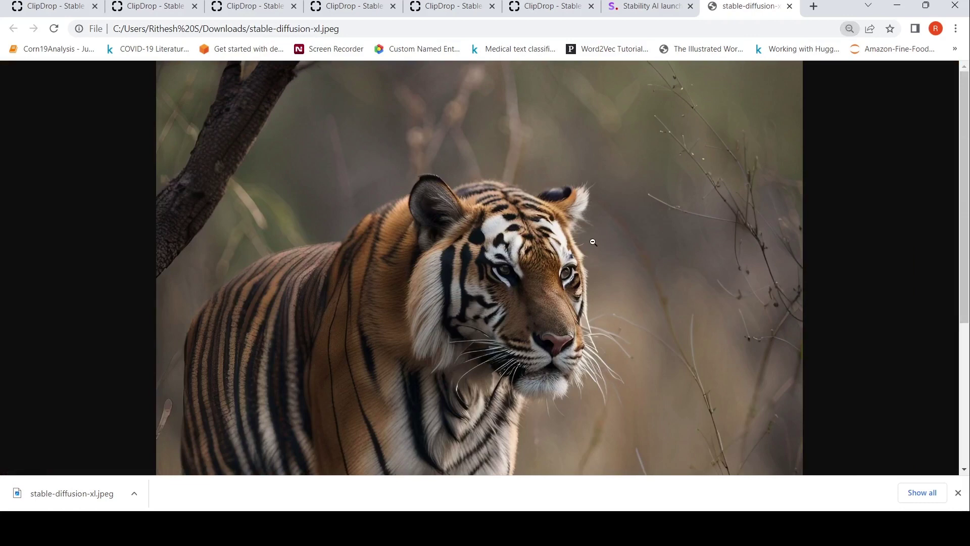
scroll(604, 267, down, 3)
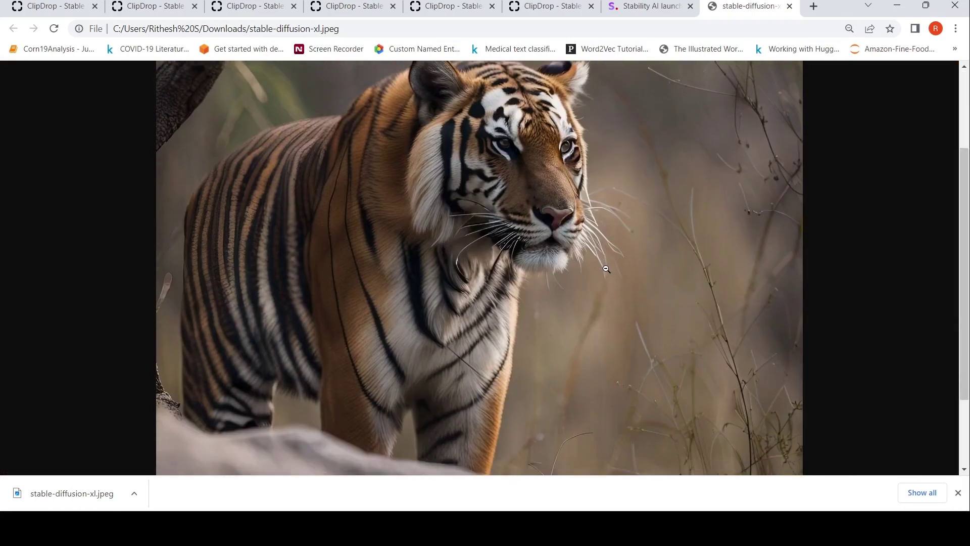
scroll(606, 269, down, 3)
scroll(606, 269, up, 5)
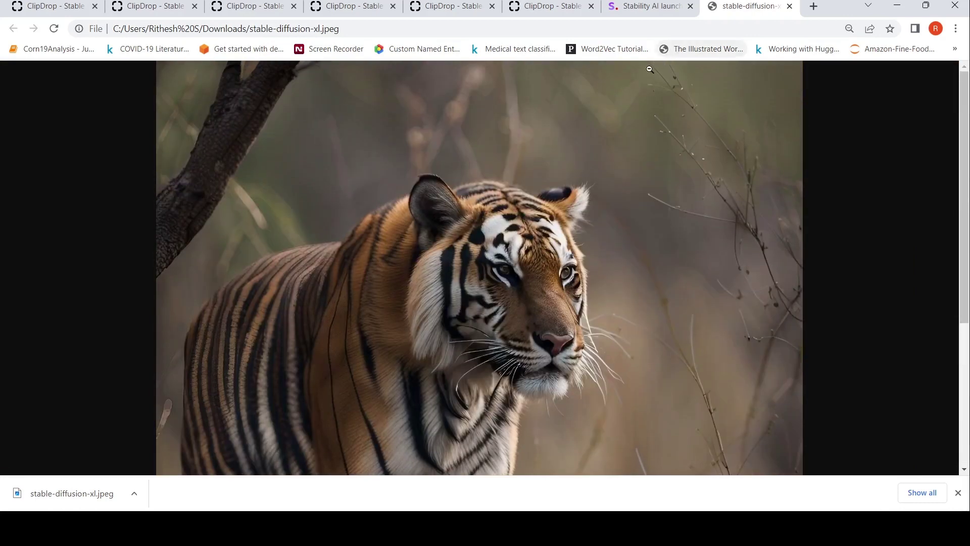
Step: Return the tiger tab to its grid, then preview the top-left and top-right anime swing images
click(567, 6)
key(Escape)
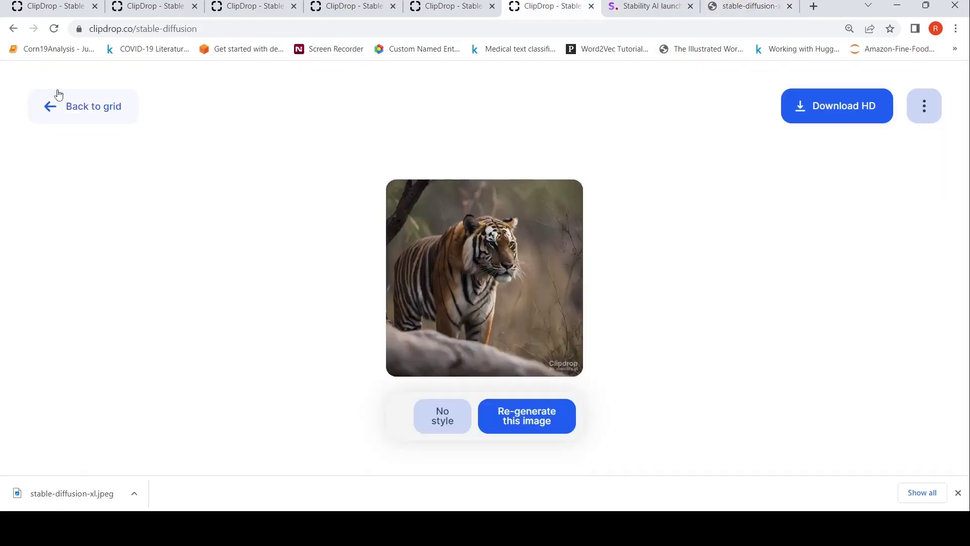
click(453, 9)
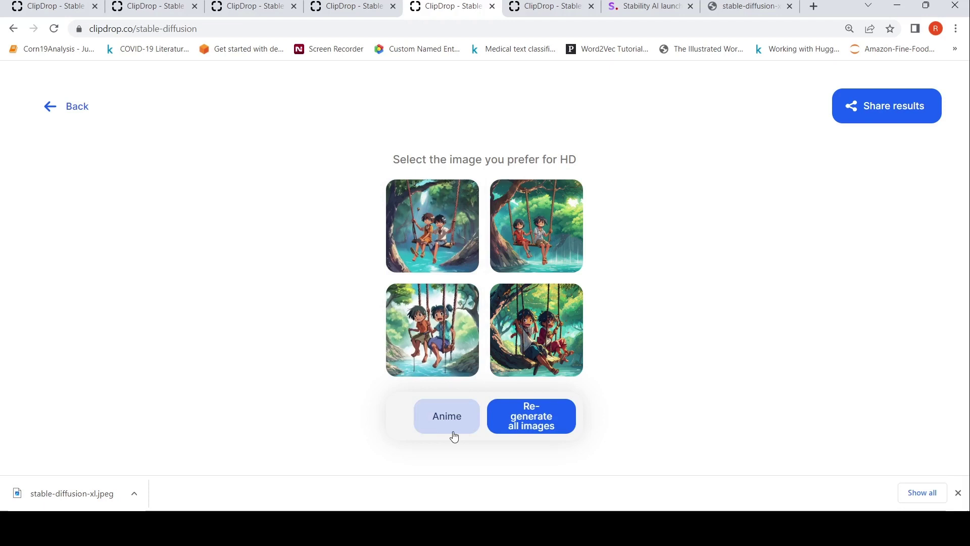
click(432, 239)
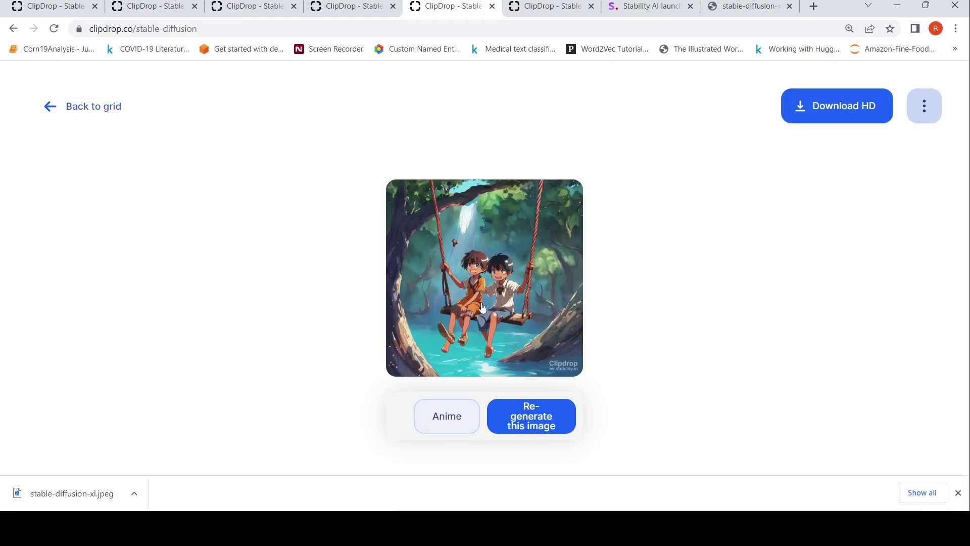
click(82, 105)
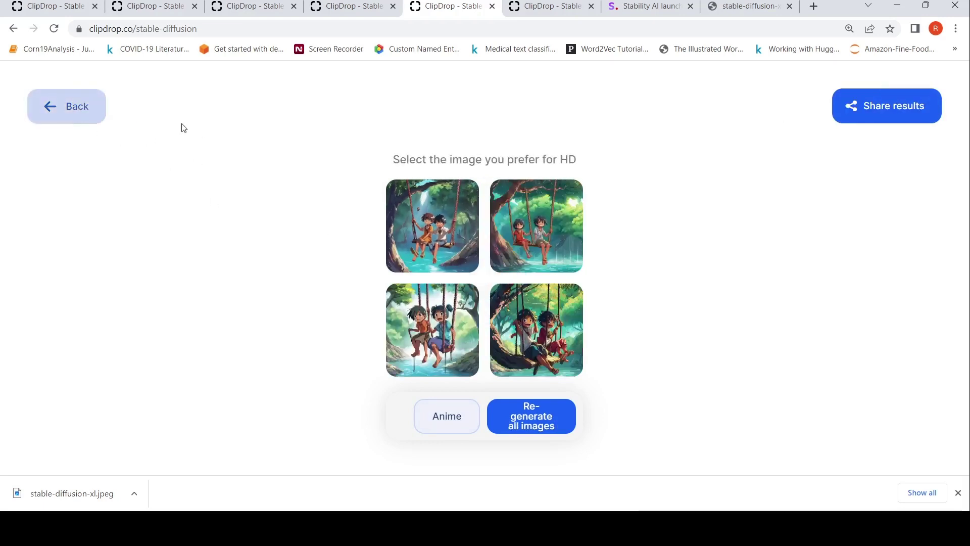
click(551, 239)
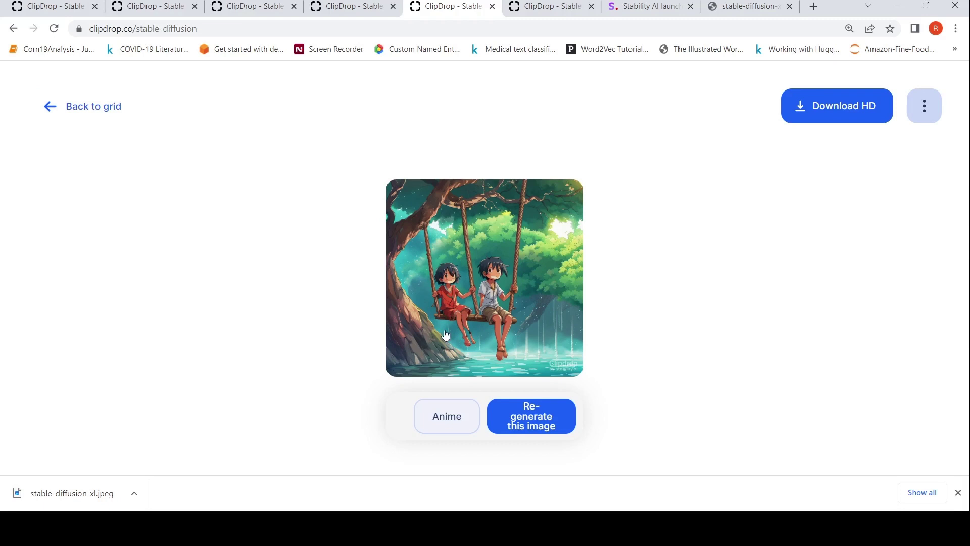
click(85, 109)
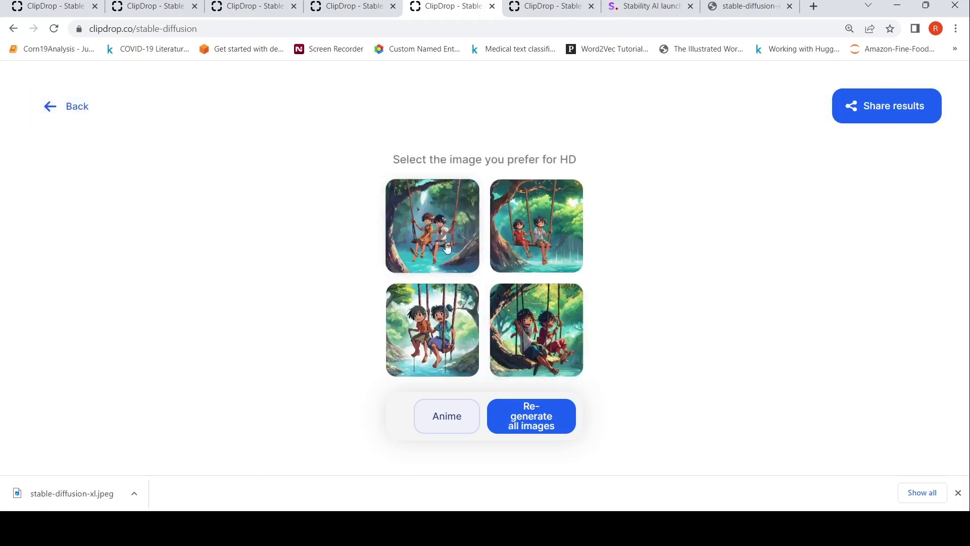
click(434, 235)
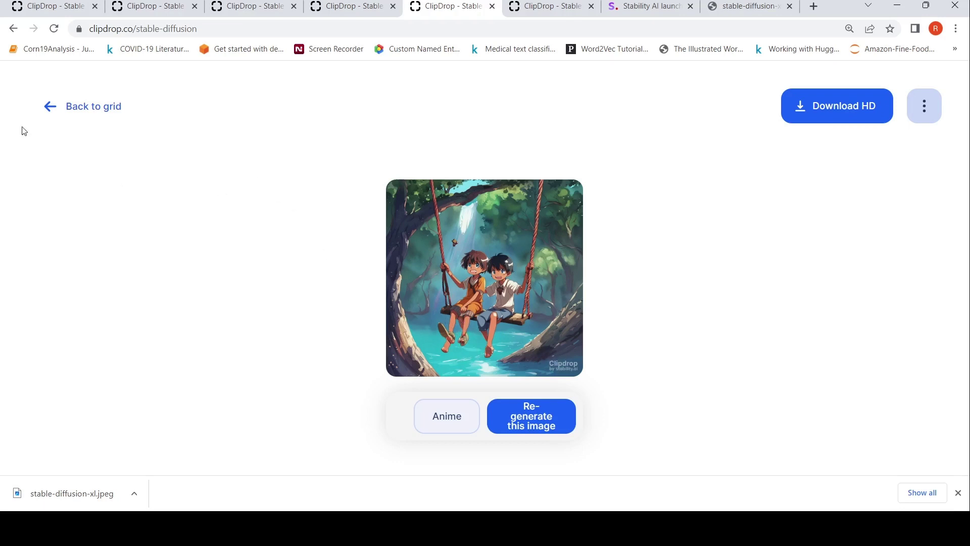
click(60, 113)
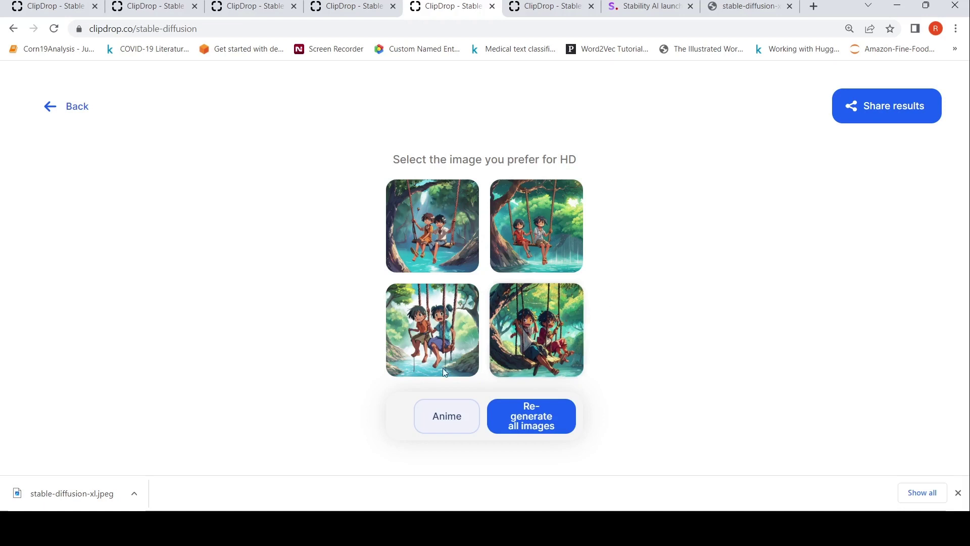
click(424, 359)
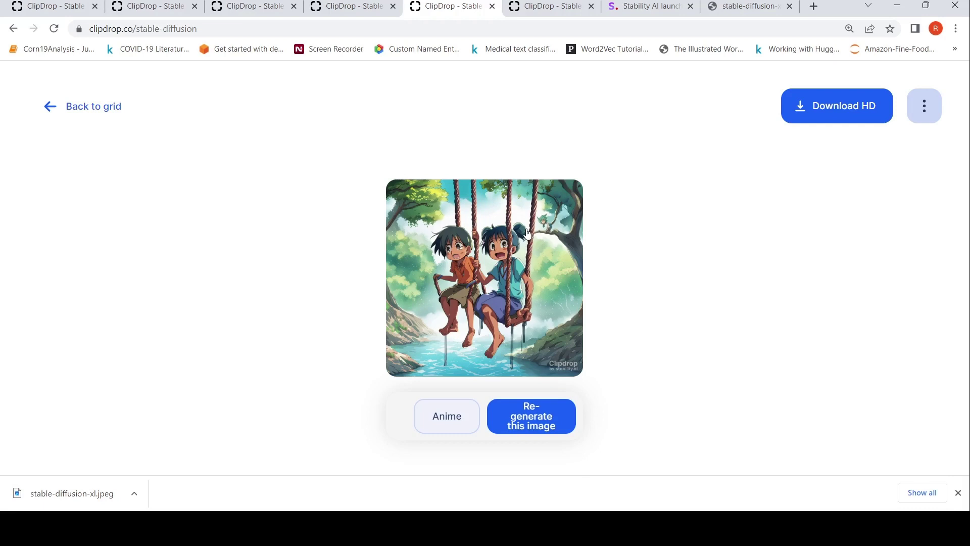
click(429, 276)
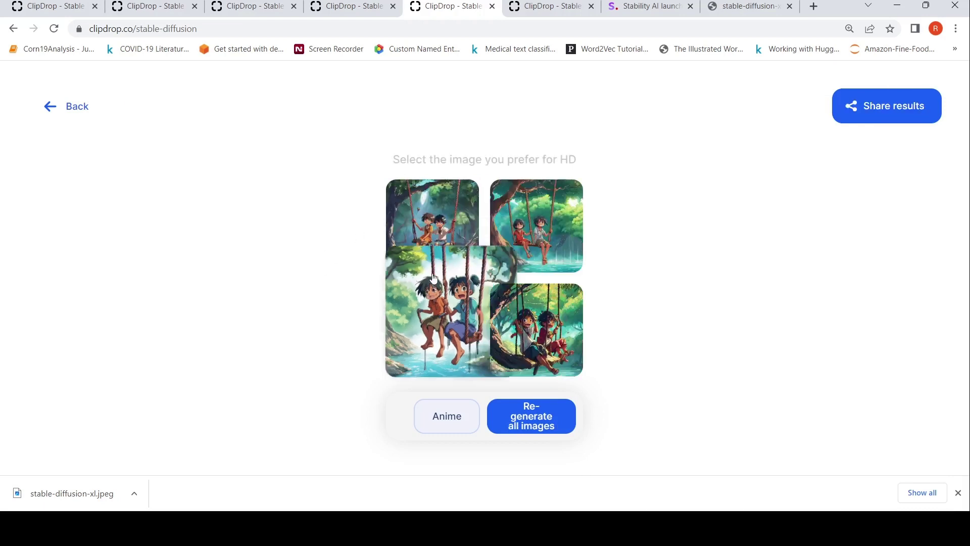
click(536, 333)
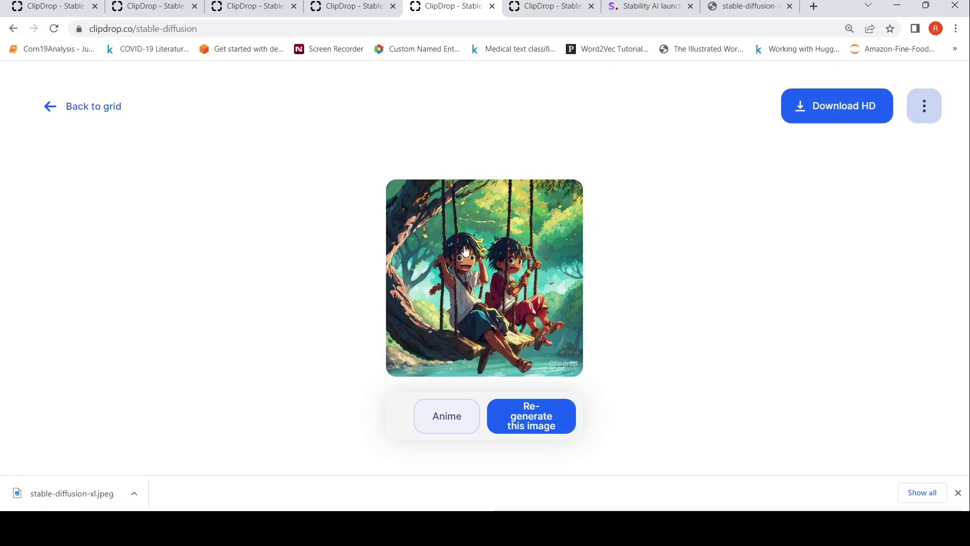
click(77, 113)
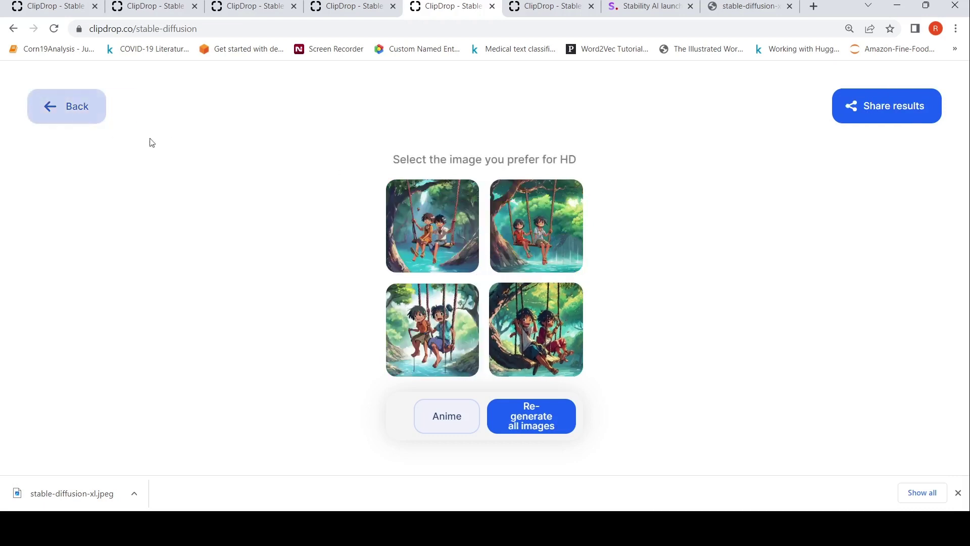
click(424, 344)
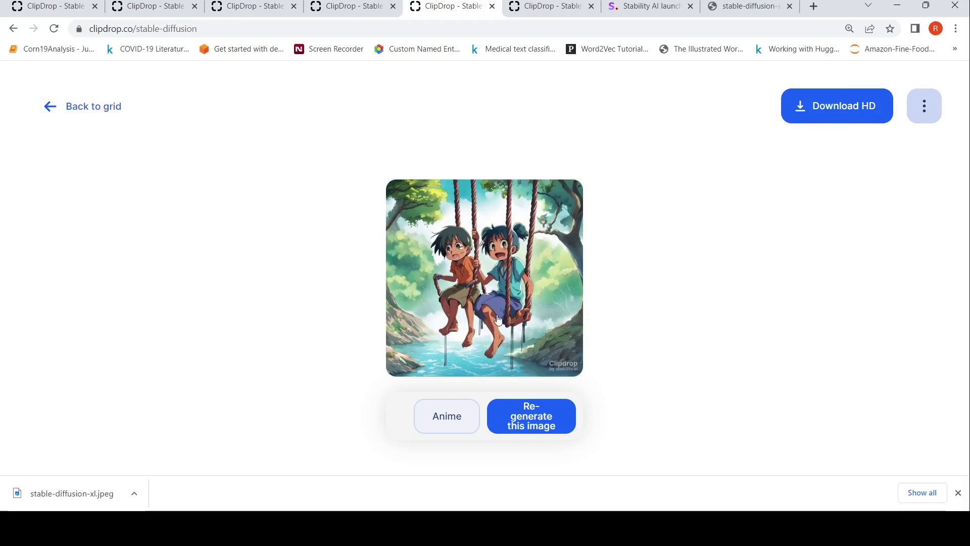
click(47, 101)
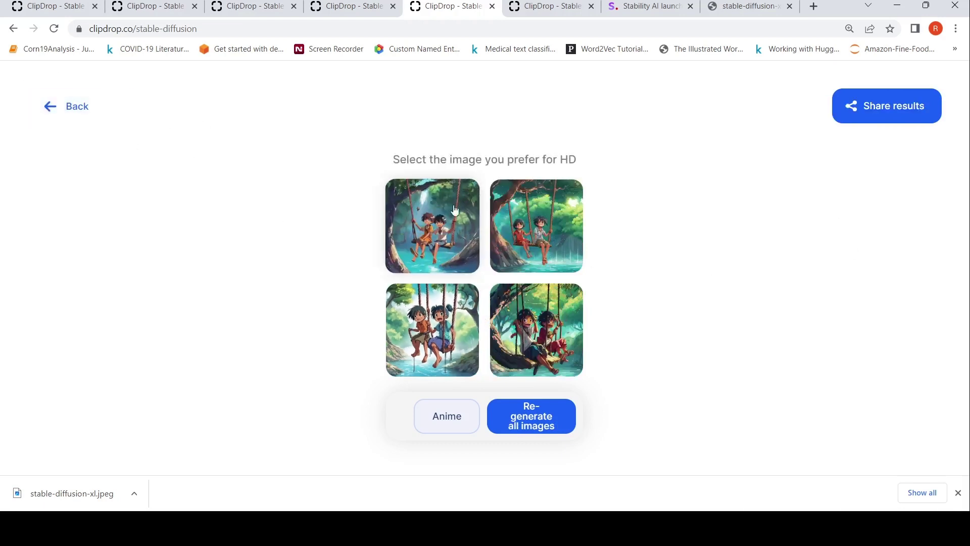
click(529, 237)
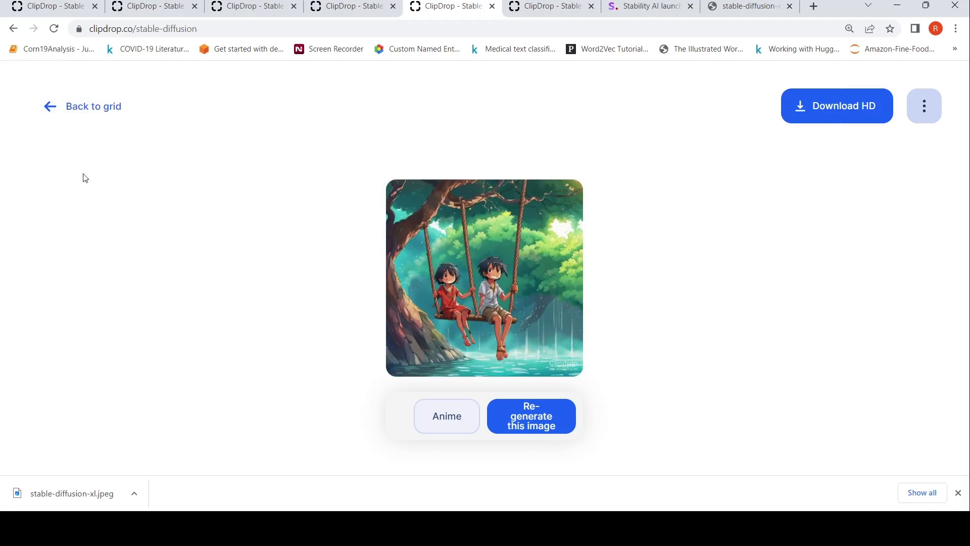
click(76, 106)
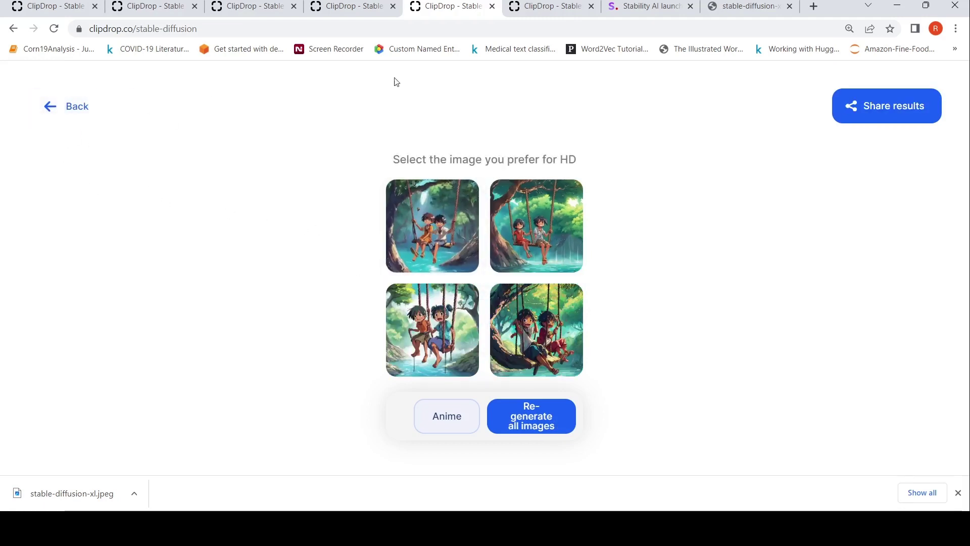
Step: Append 'th them clear legs and hands' to the swing prompt, regenerate, and skip the subscription offer
click(71, 107)
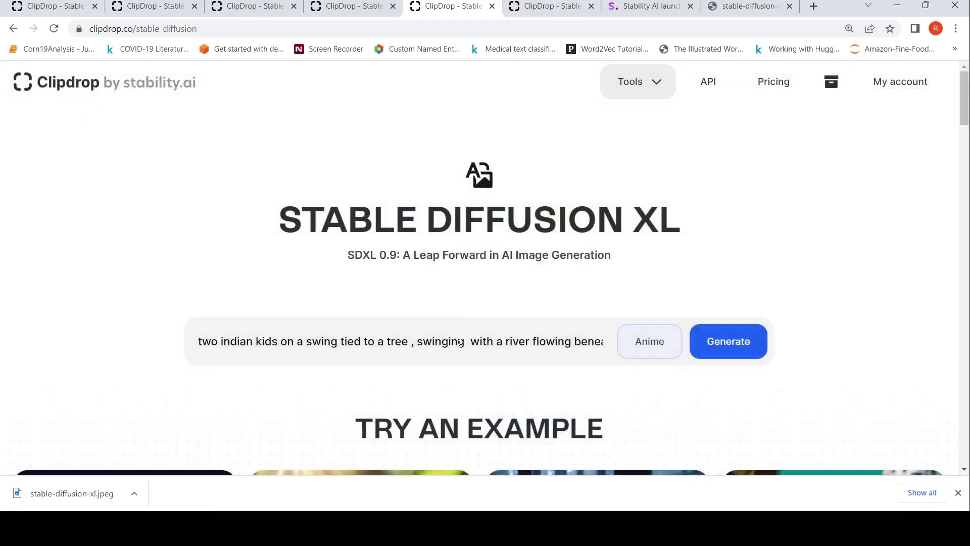
text(th them )
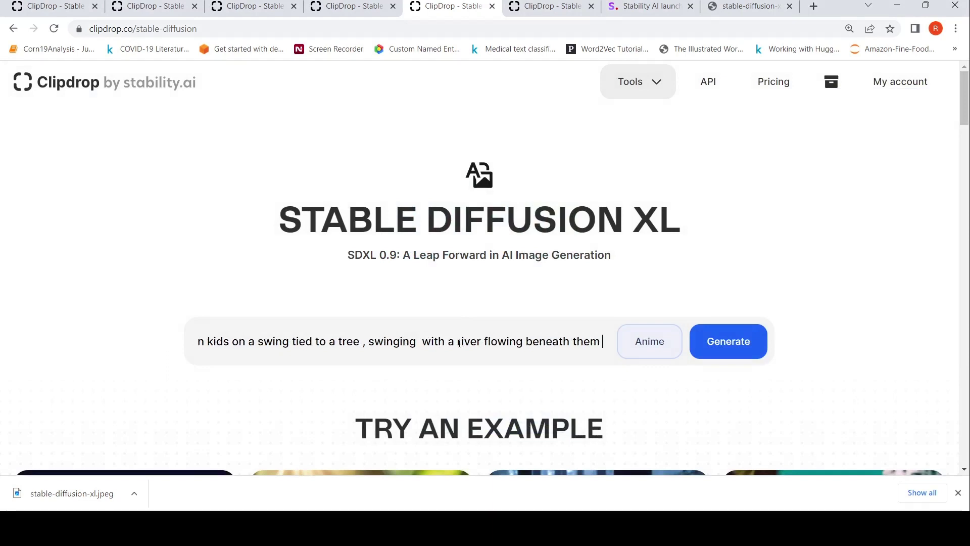
text(clear)
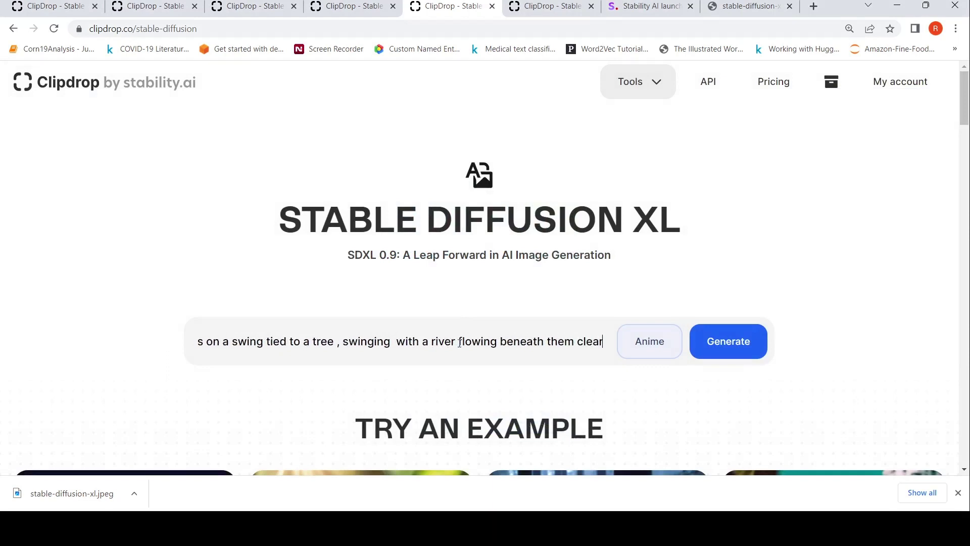
text( legs and hands)
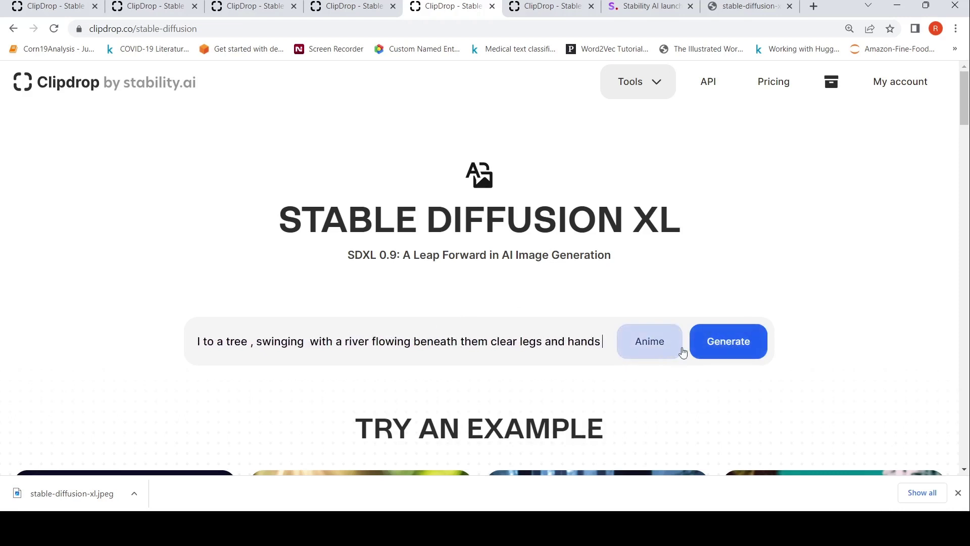
click(723, 342)
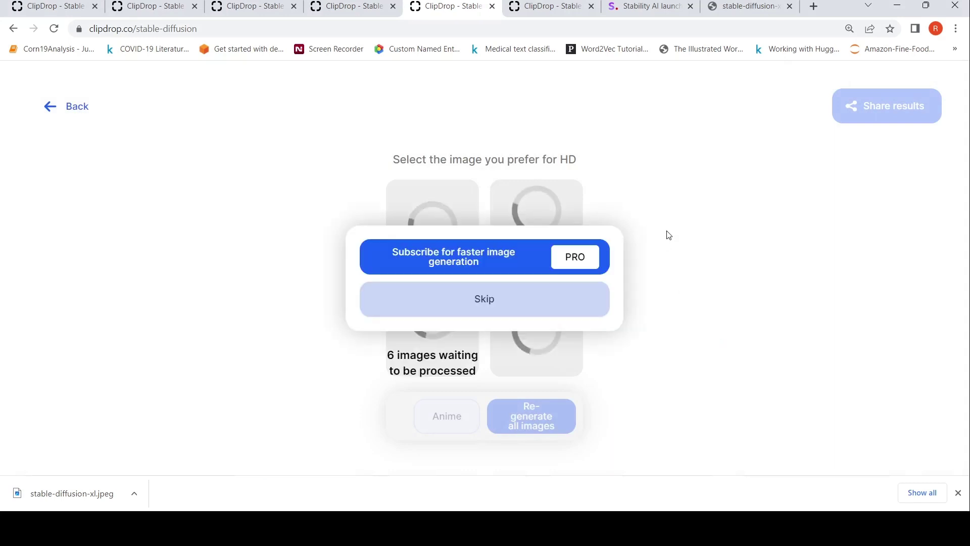
click(492, 305)
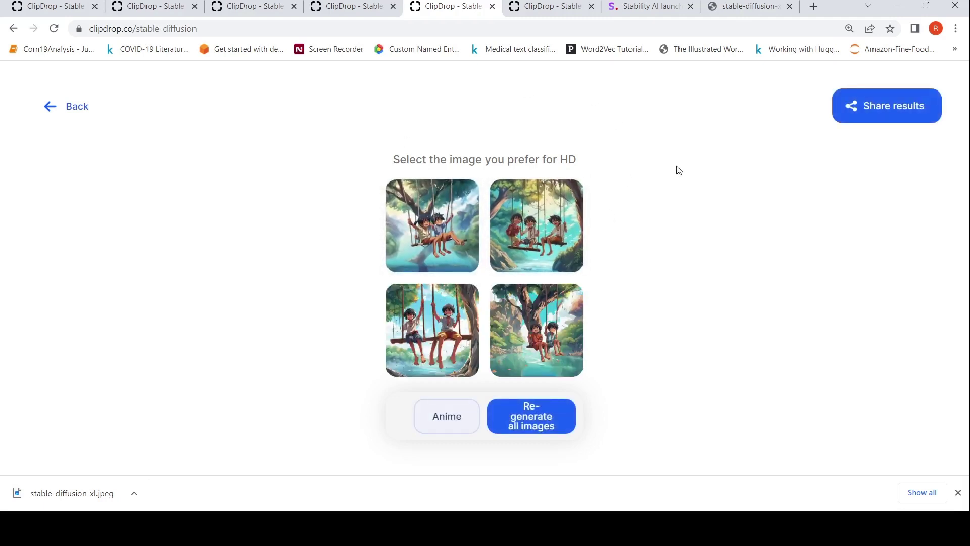
Step: Download the bottom-right regenerated swing image in HD as stable-diffusion-xl(1).jpeg
click(560, 349)
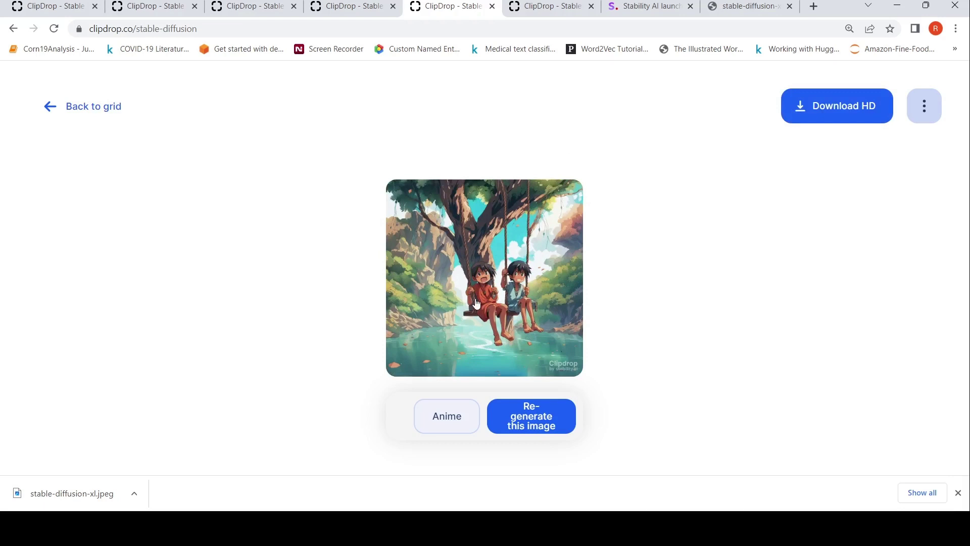
click(849, 118)
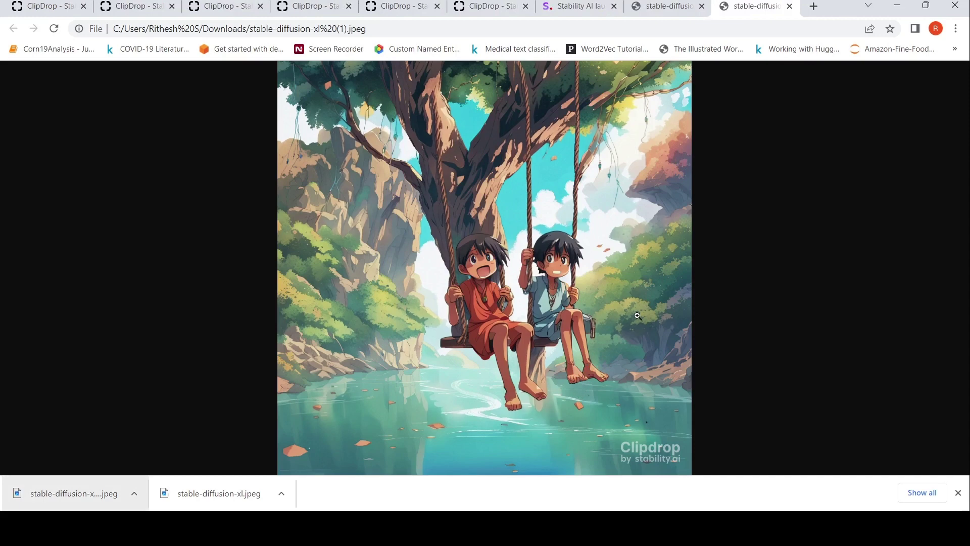
click(377, 7)
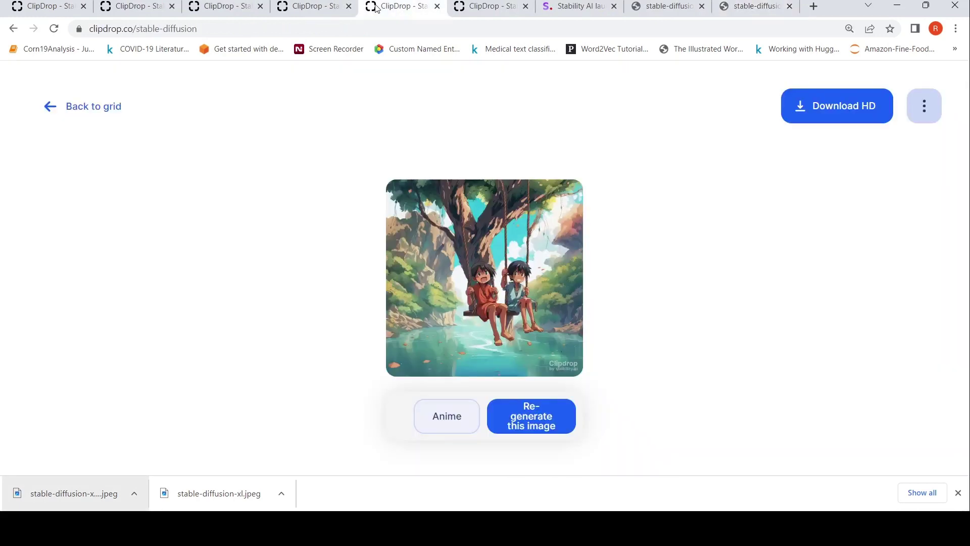
Step: Preview the top-right and bottom-left rainy night train station images, returning to the grid
click(311, 9)
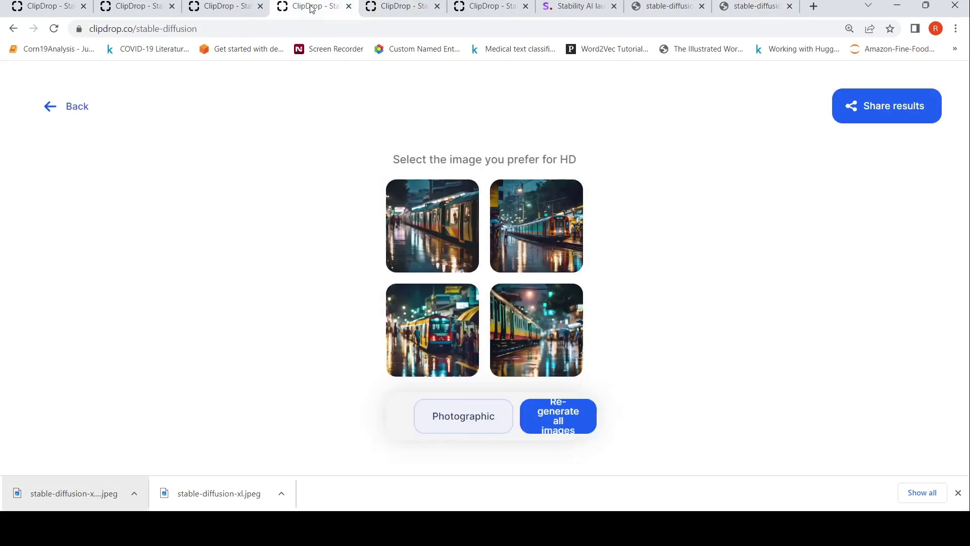
click(535, 234)
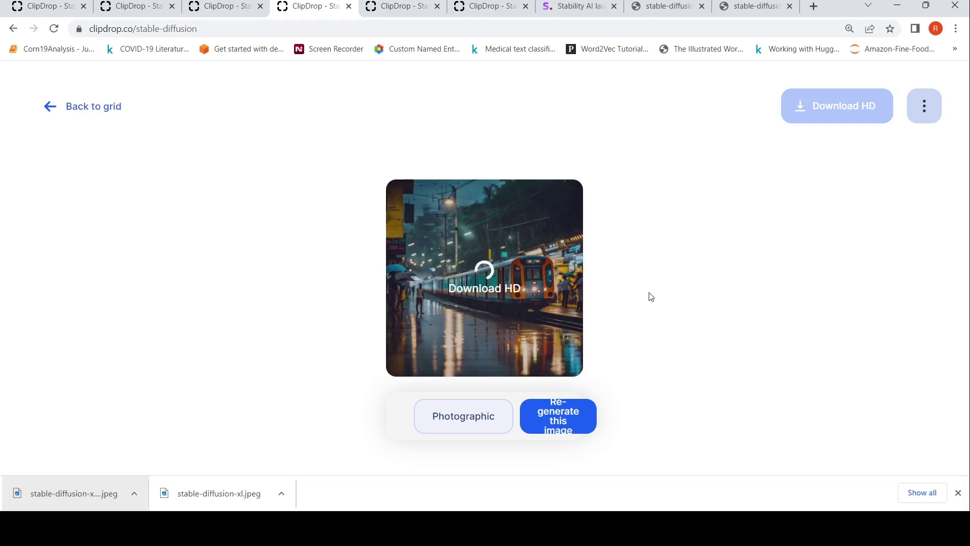
click(519, 278)
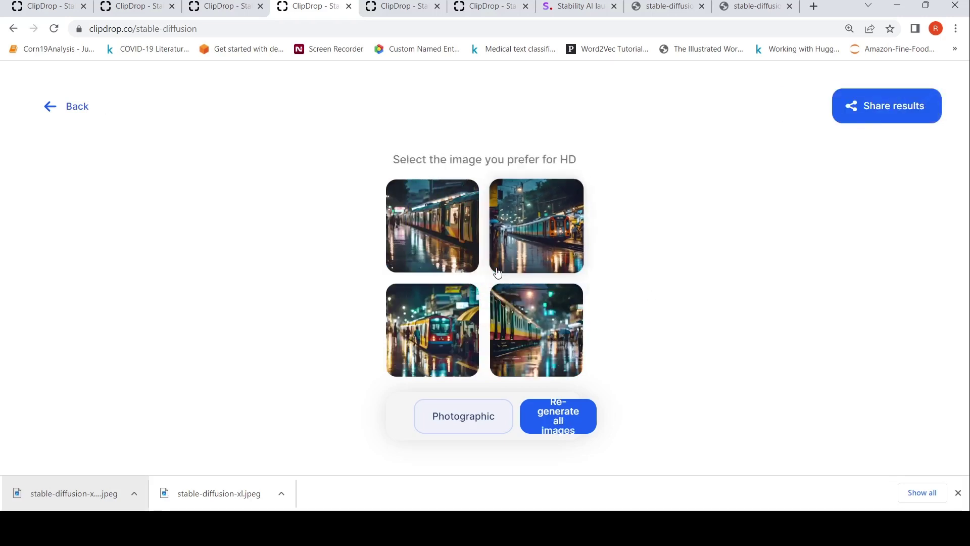
click(446, 342)
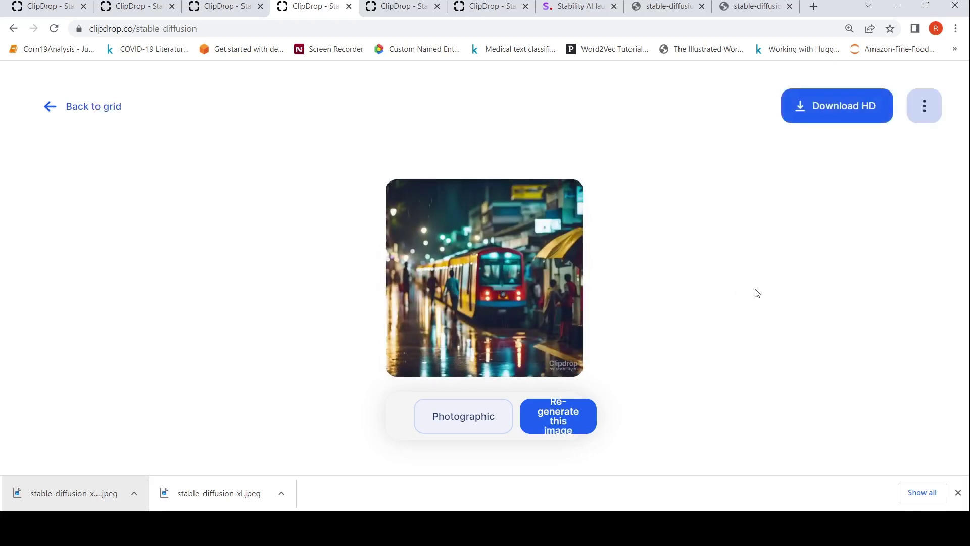
click(53, 115)
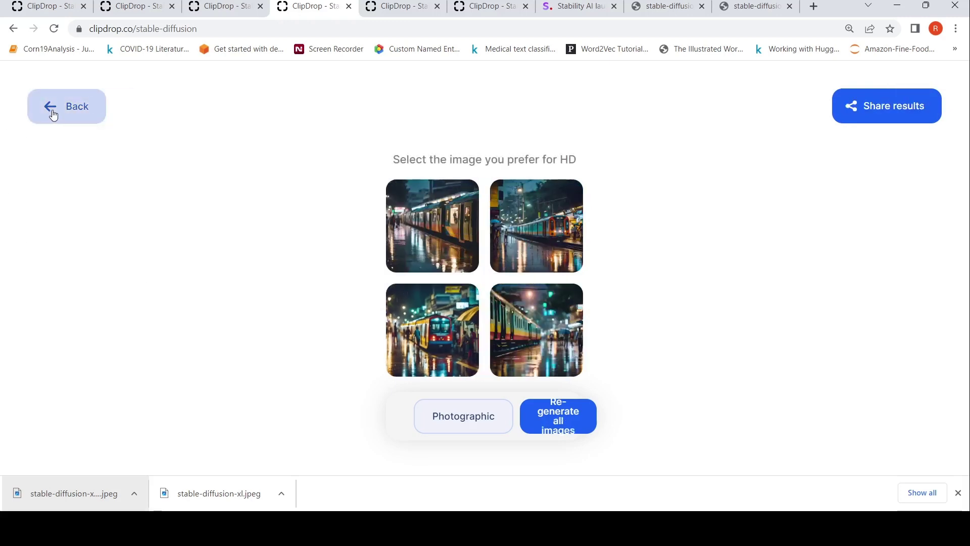
Step: Go from the desert cake results back to the layer cake prompt page and scroll its examples
click(234, 8)
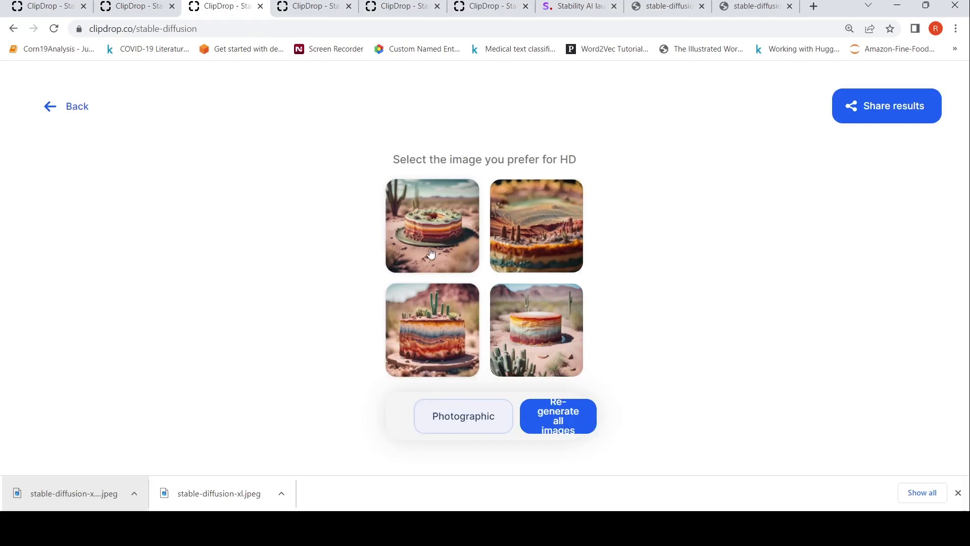
click(54, 106)
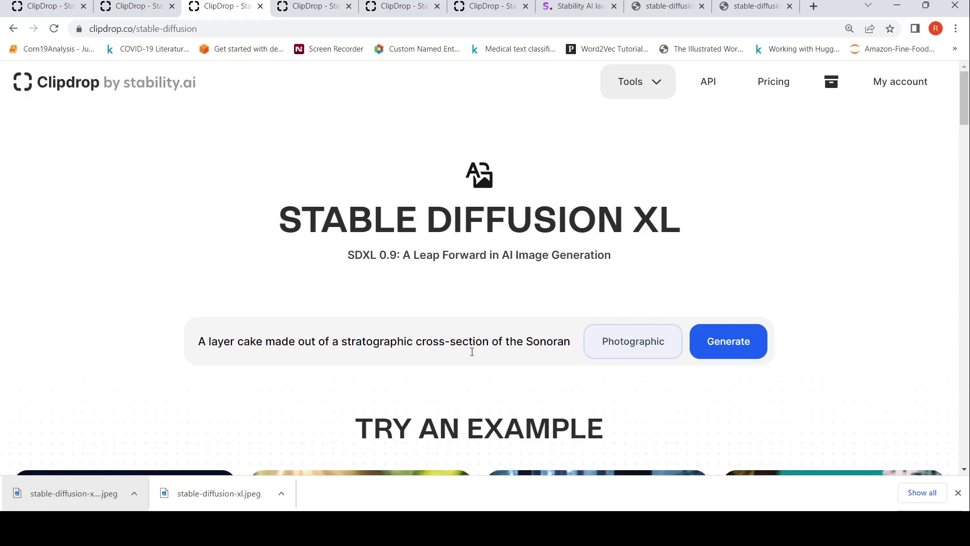
key(End)
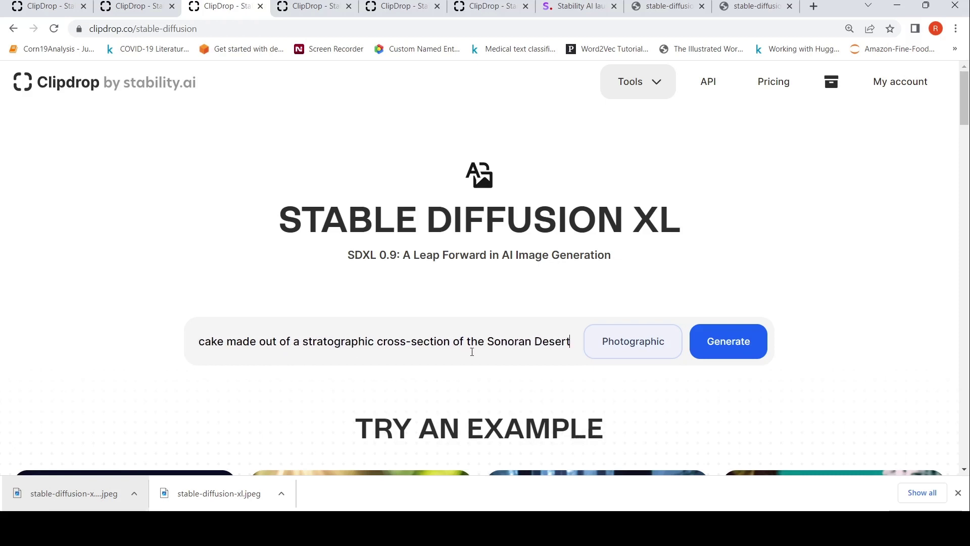
click(514, 262)
scroll(514, 262, down, 8)
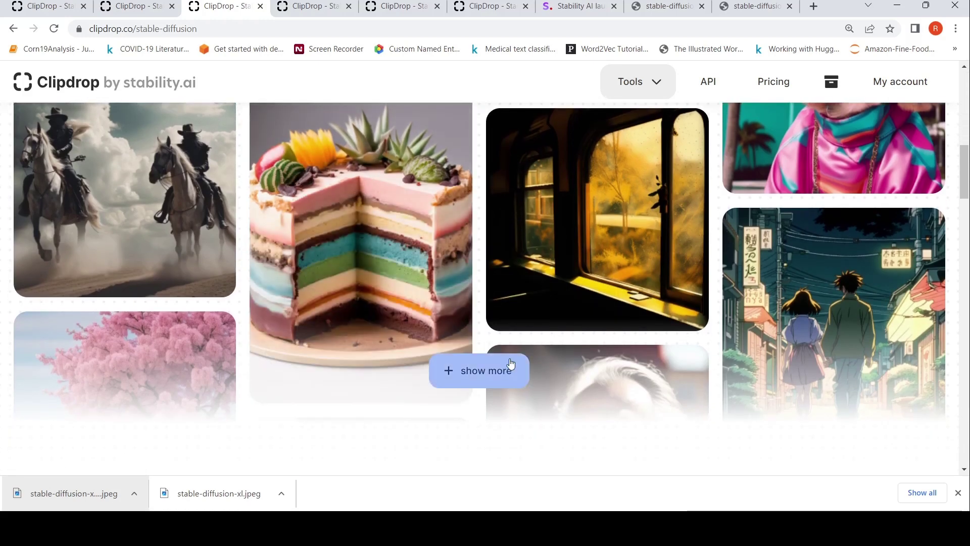
Step: Enlarge the top-left, top-right, bottom-right, then bottom-left angel images in turn
click(134, 7)
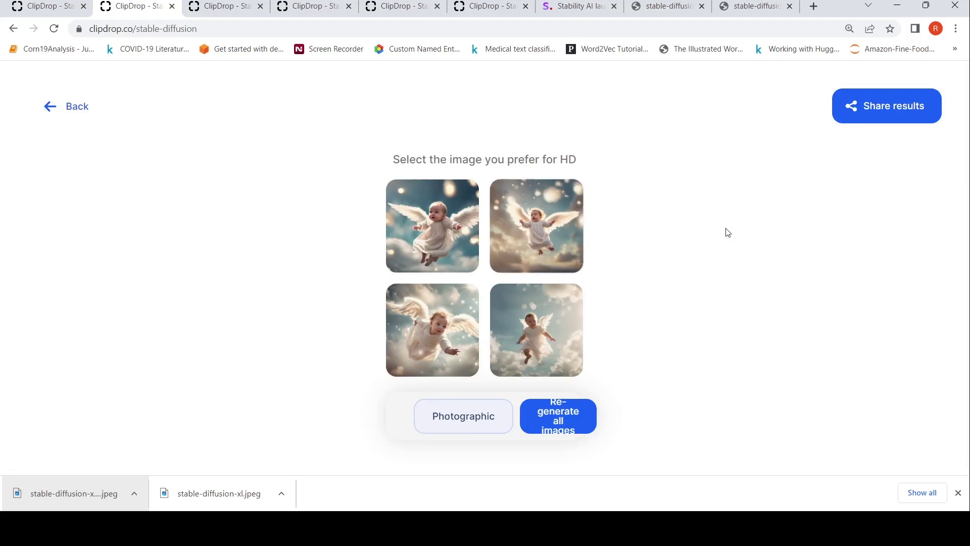
click(424, 265)
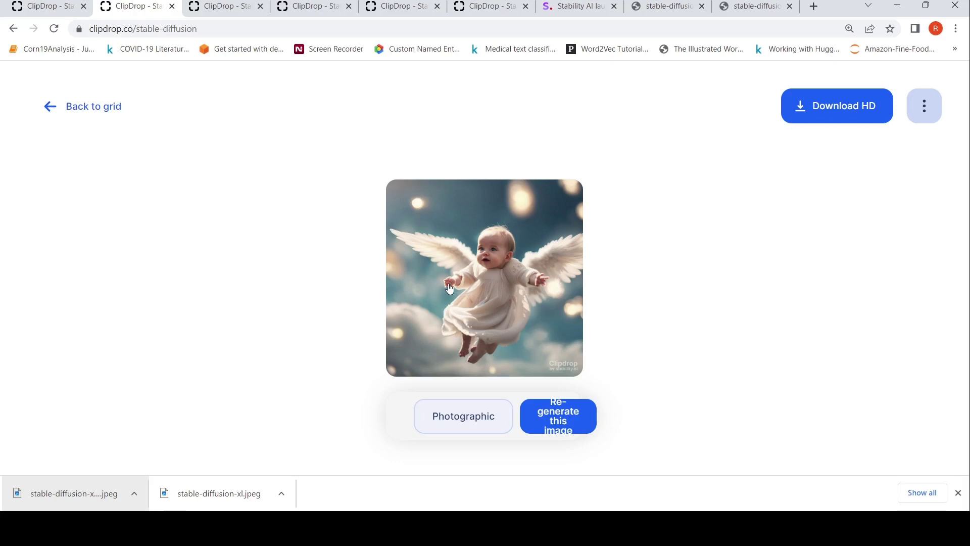
click(86, 104)
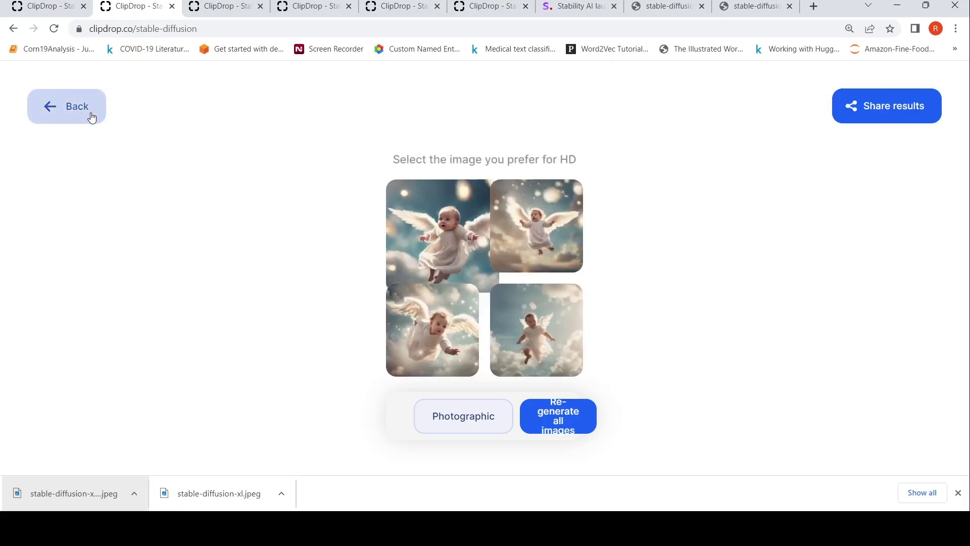
click(525, 234)
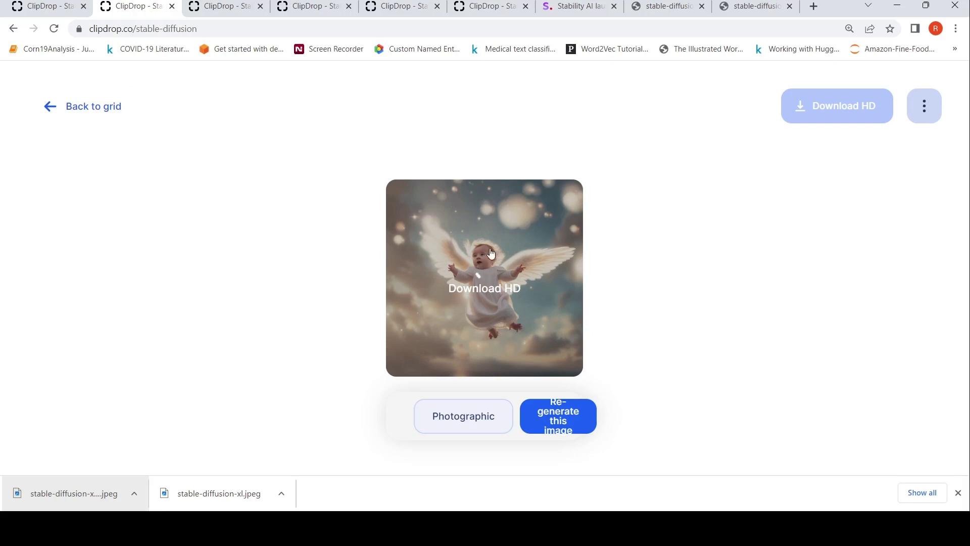
click(56, 117)
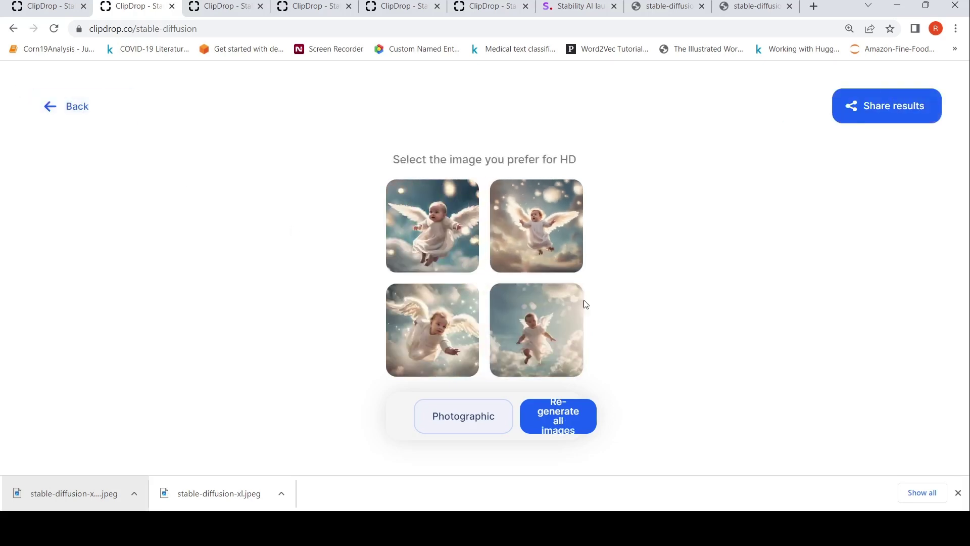
click(515, 345)
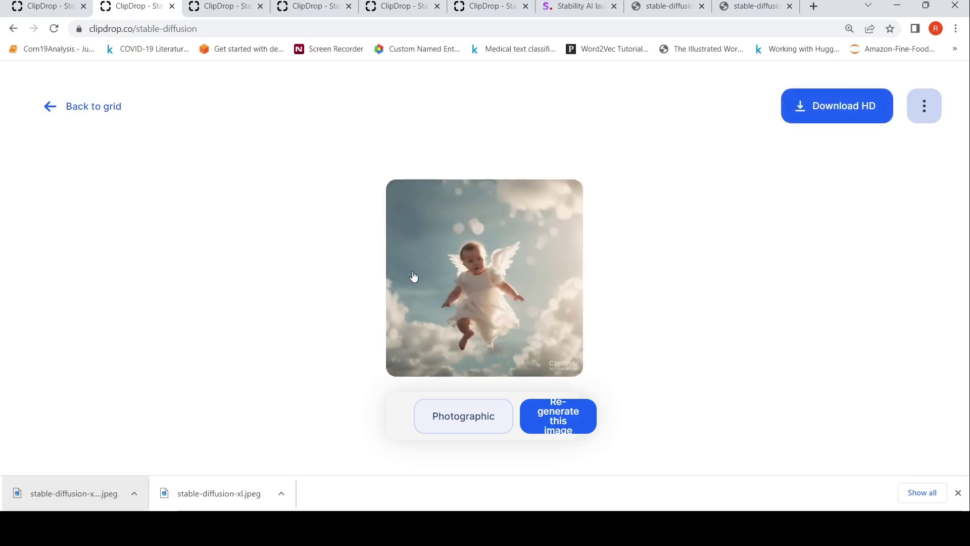
click(78, 105)
click(443, 326)
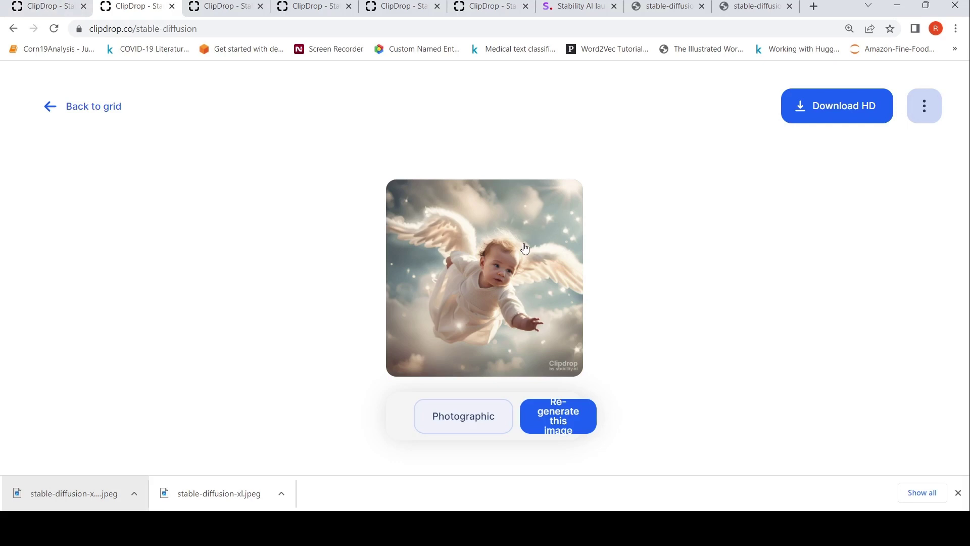
Step: Open the bottom-left snowy lake temple image with the orange pagoda and download it in HD
click(62, 14)
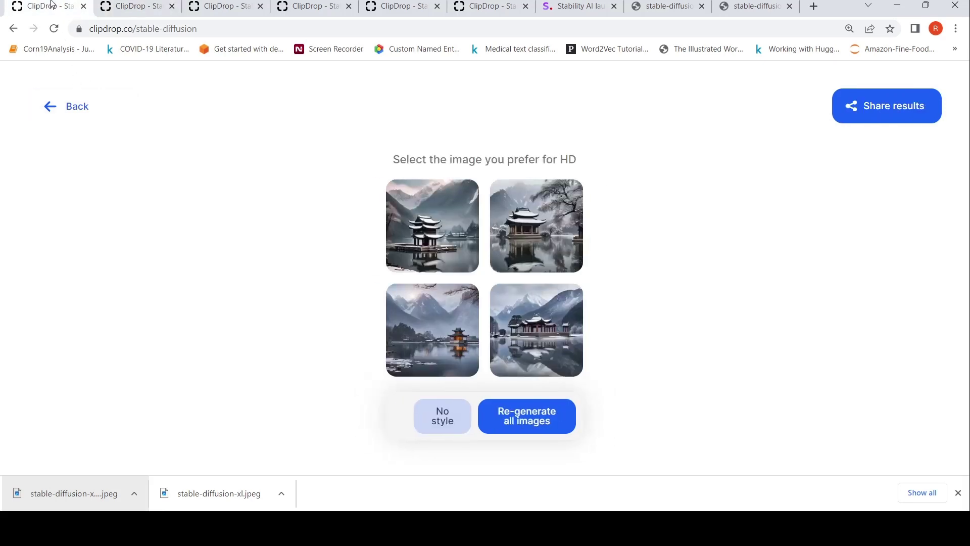
click(434, 243)
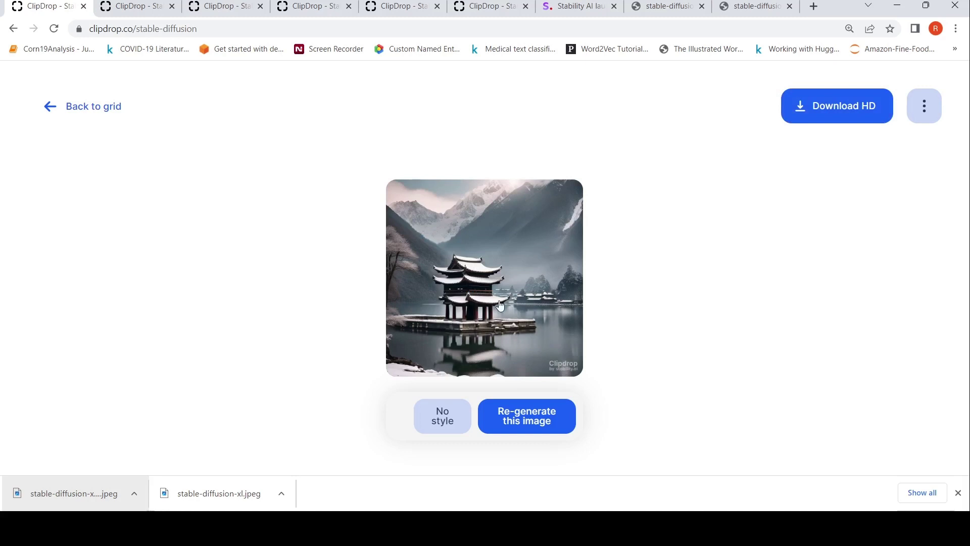
click(65, 118)
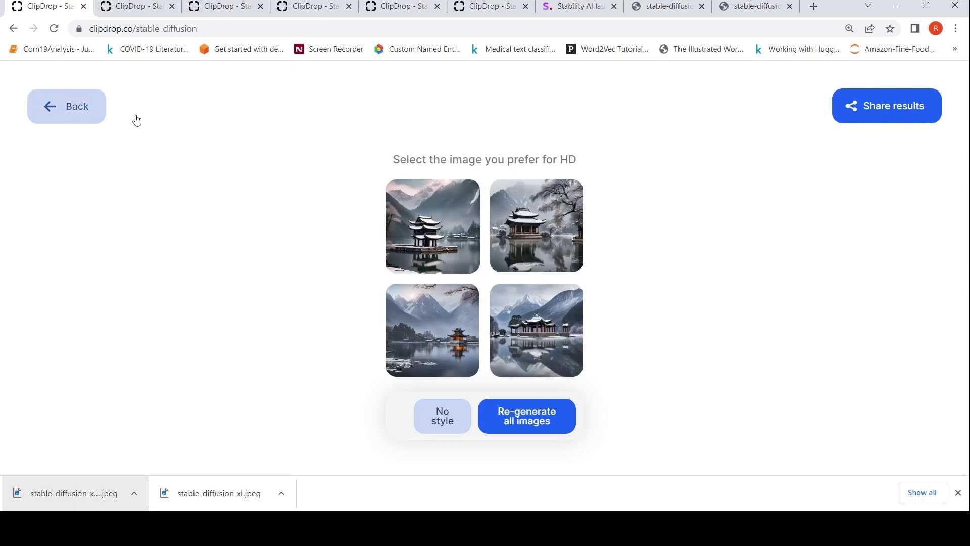
click(458, 337)
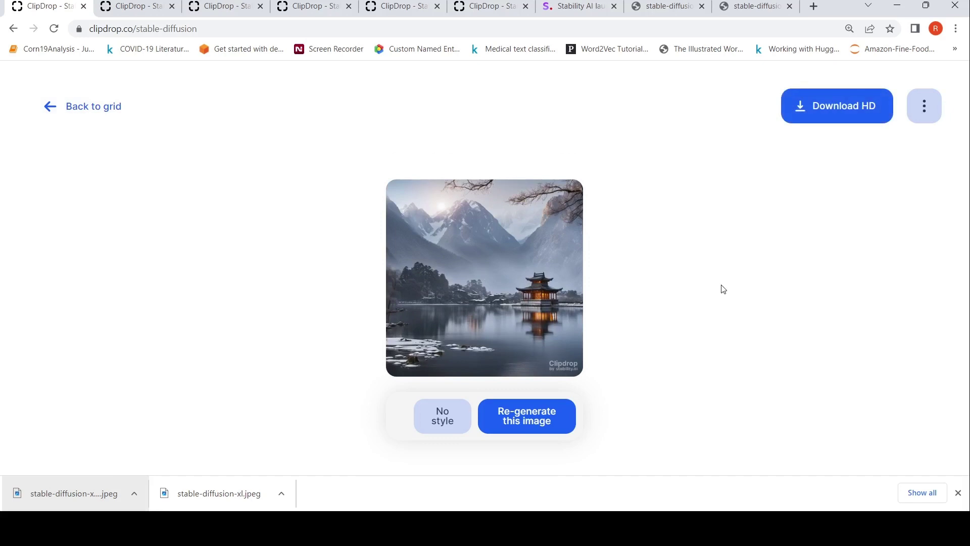
click(829, 116)
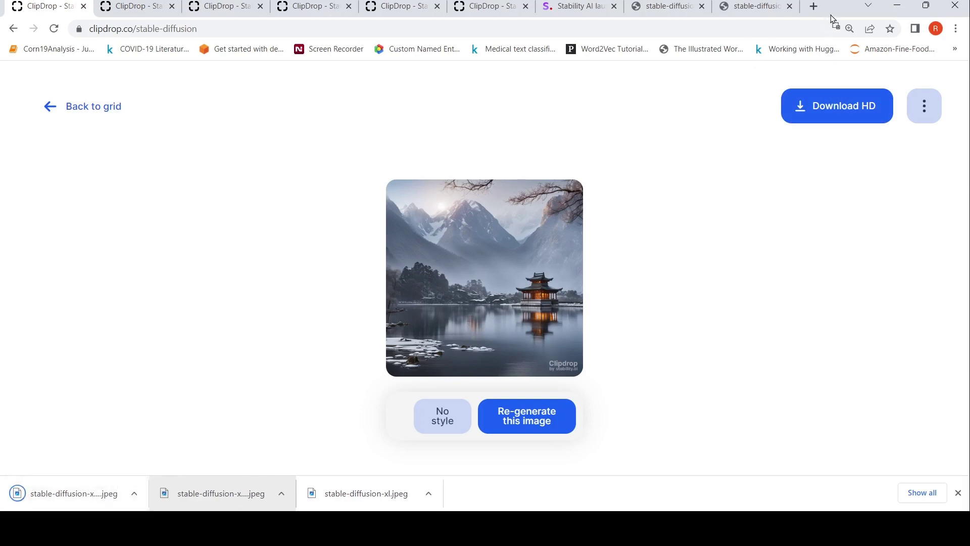
Step: View the downloaded temple jpeg in its own tab, then go back to the lake temple prompt
drag(831, 14, 830, 11)
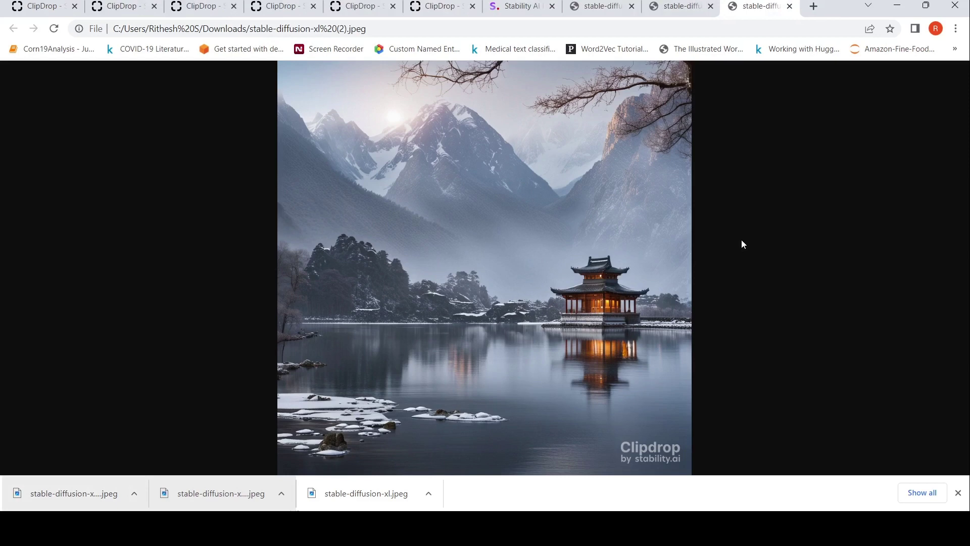
key(ctrl+1)
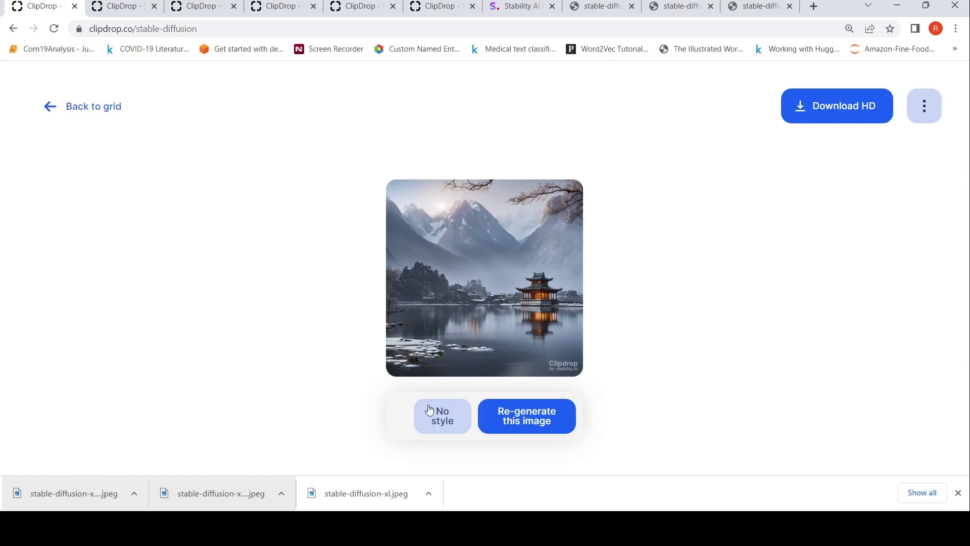
click(79, 109)
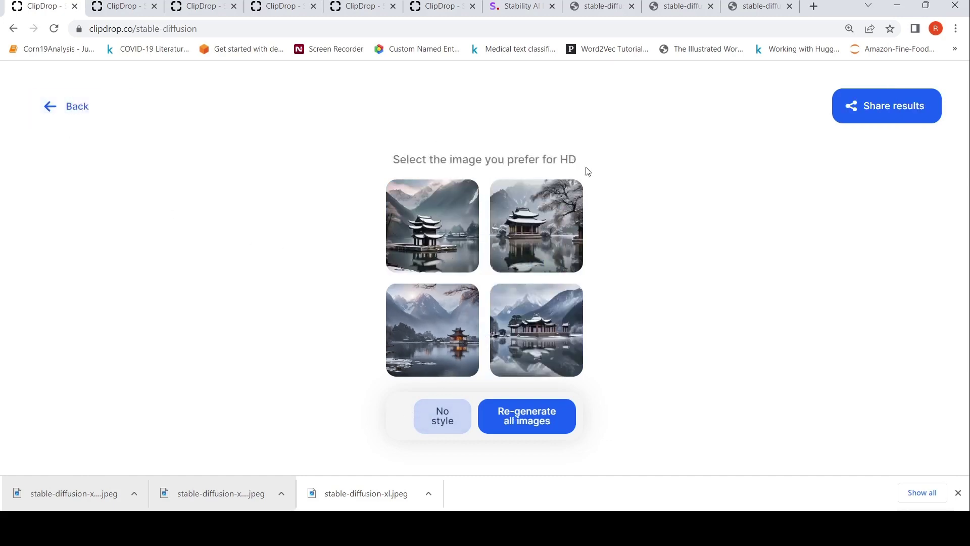
click(73, 108)
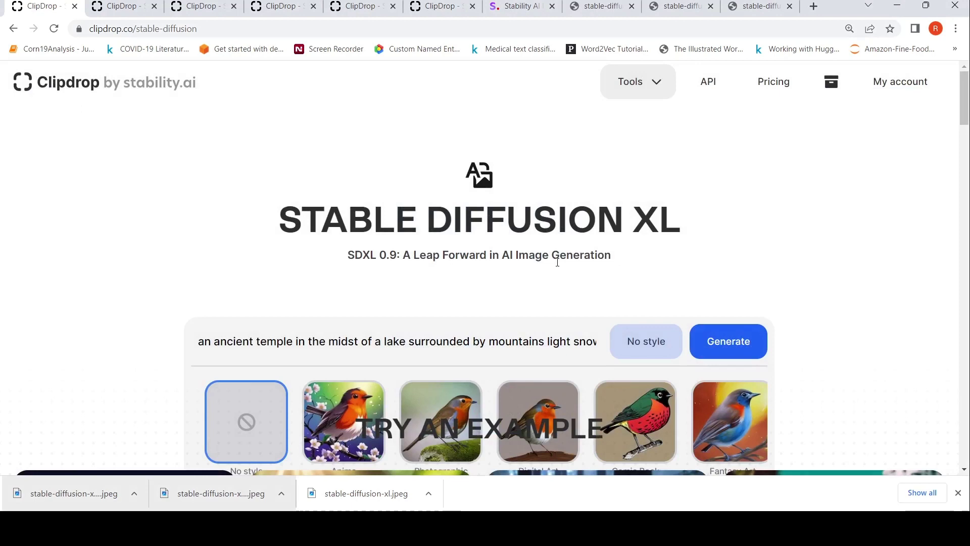
scroll(473, 351, down, 3)
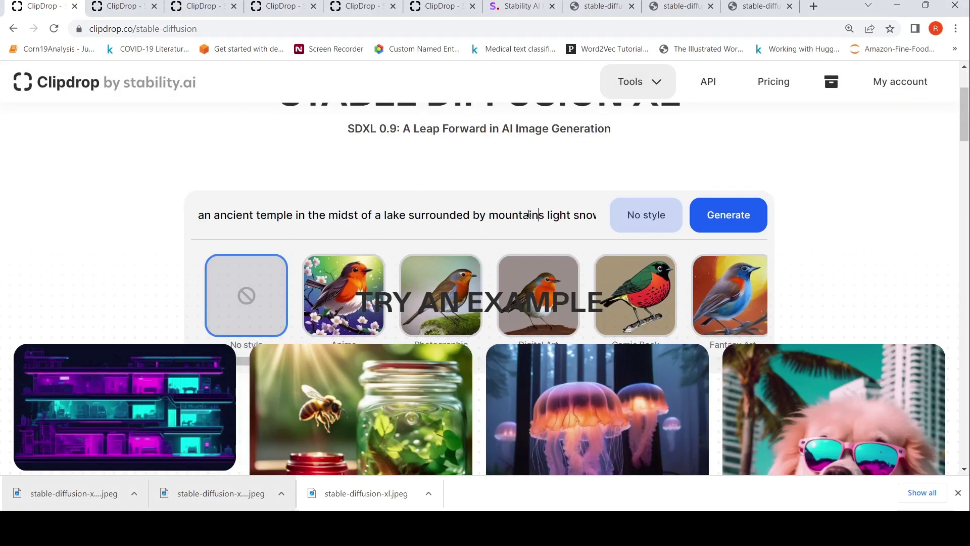
Step: Add 'early morning' to the prompt's end and 'twilight sun' after 'light snow'
key(End)
text(early morning)
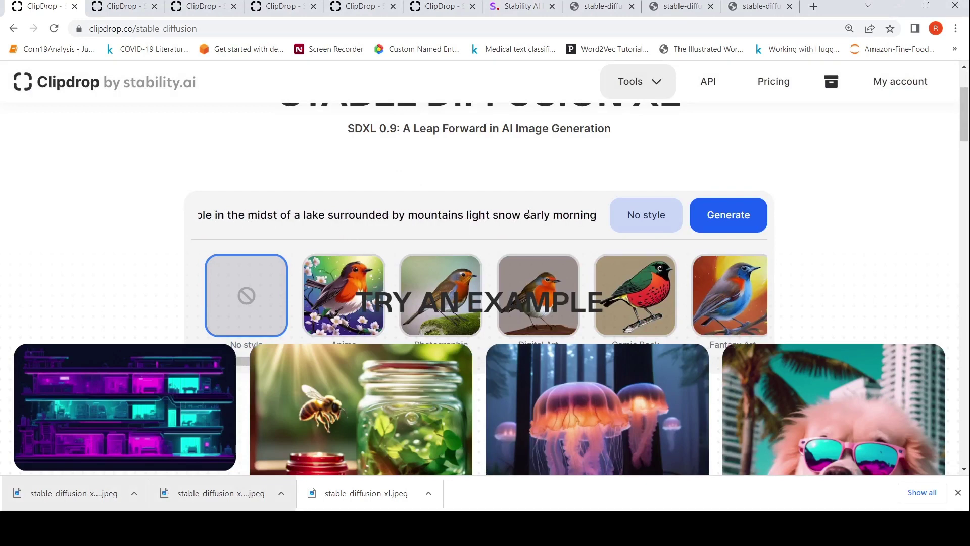
key(Left)
key(Left)
key(Left)
key(Left)
key(Left)
key(Left)
key(Left)
key(Left)
key(Left)
key(Left)
key(Left)
key(Left)
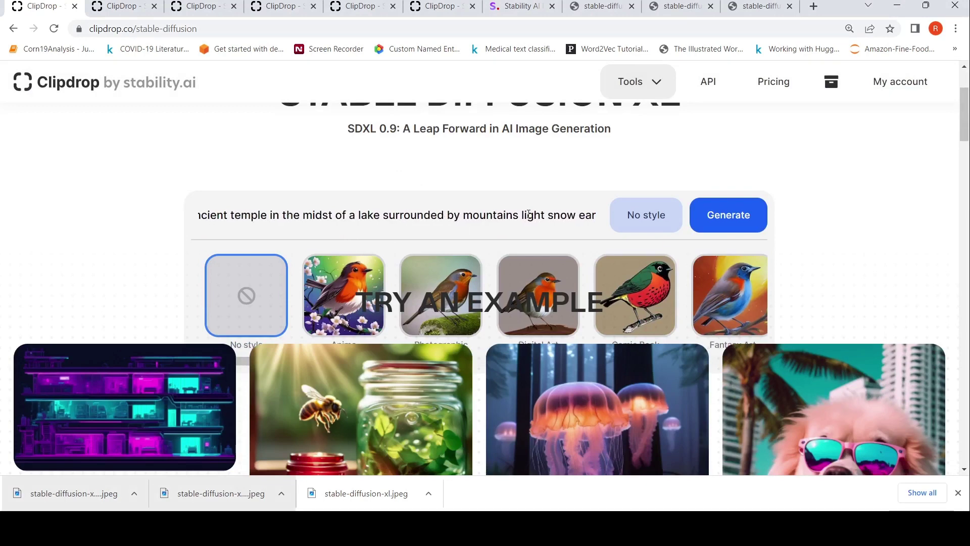
key(Left)
key(Left)
key(Left)
key(Left)
key(Left)
text(twilight s)
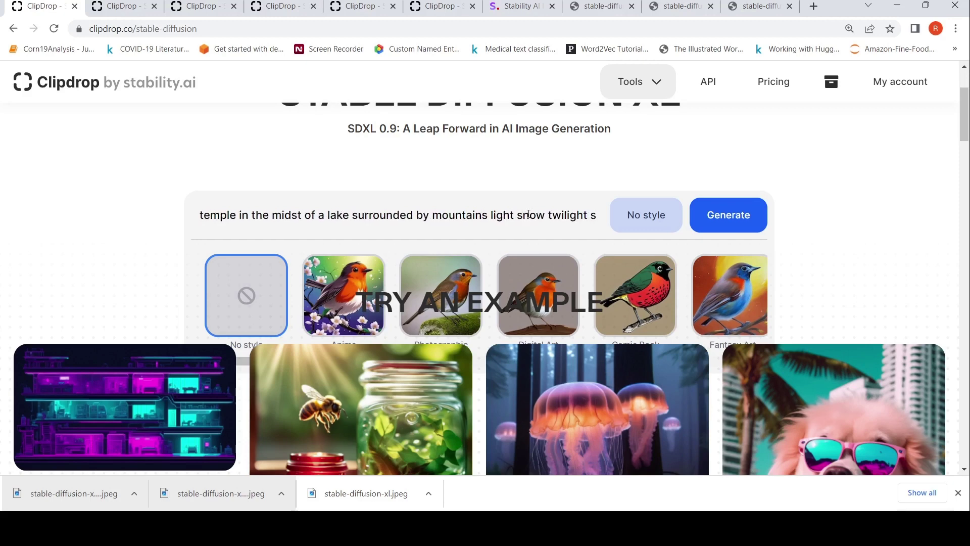
text(un)
Step: Generate four new temple images from the edited prompt, skipping the subscription offer
key(Home)
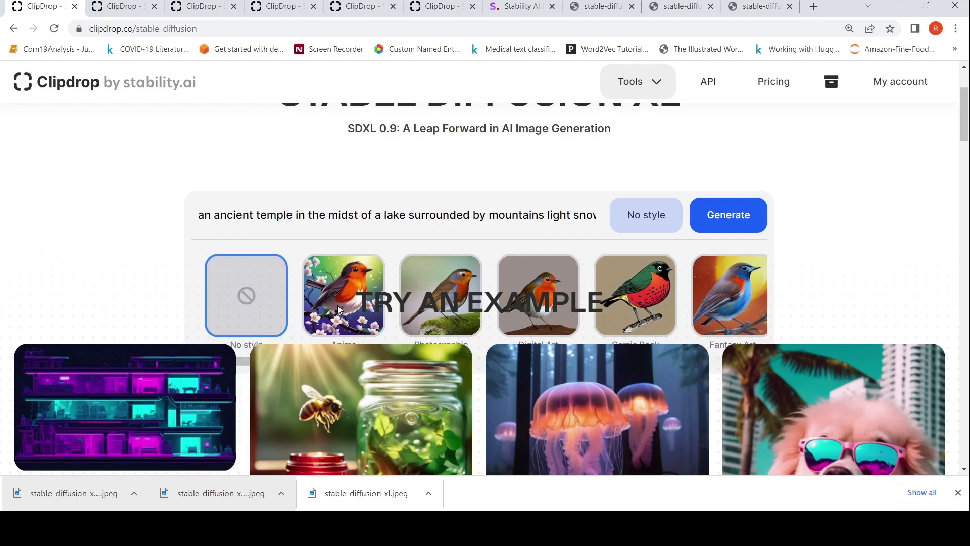
scroll(841, 262, down, 4)
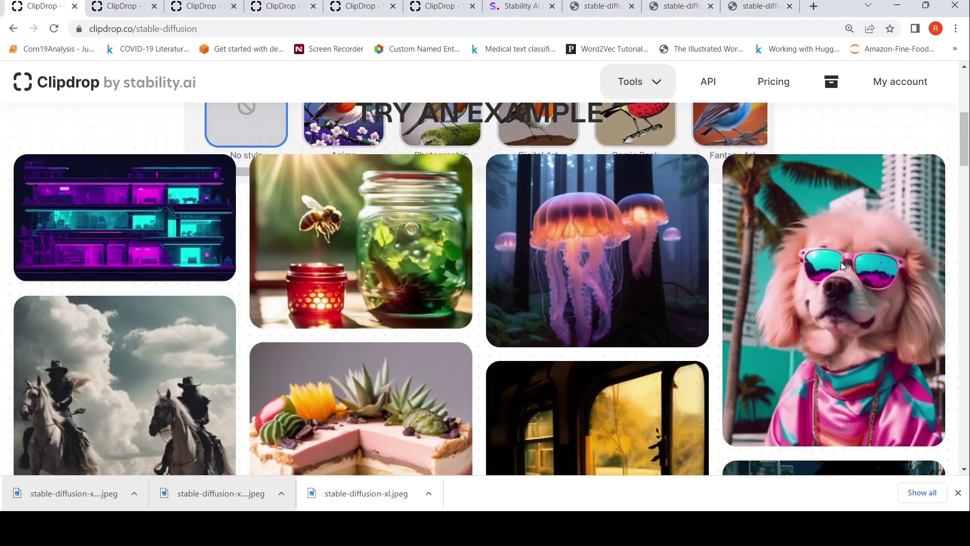
scroll(841, 265, up, 6)
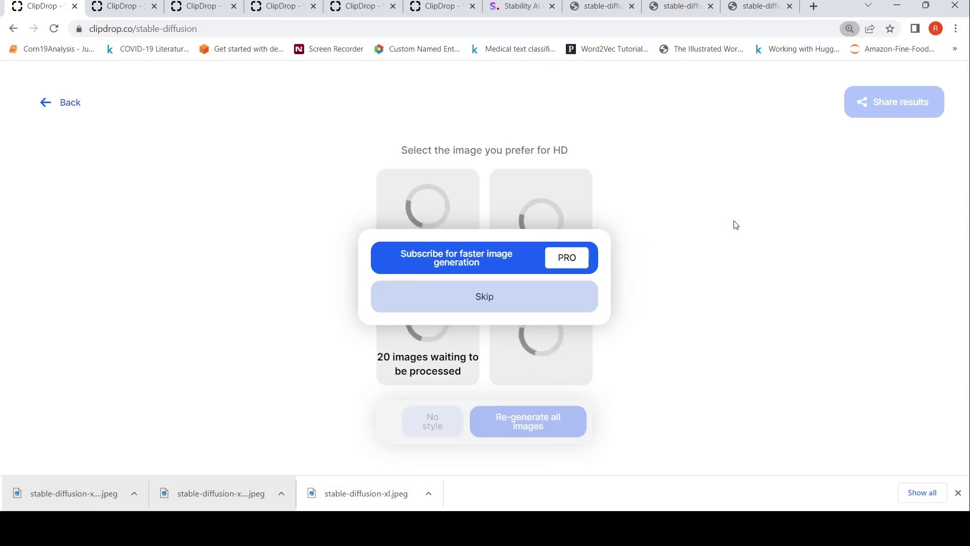
click(550, 312)
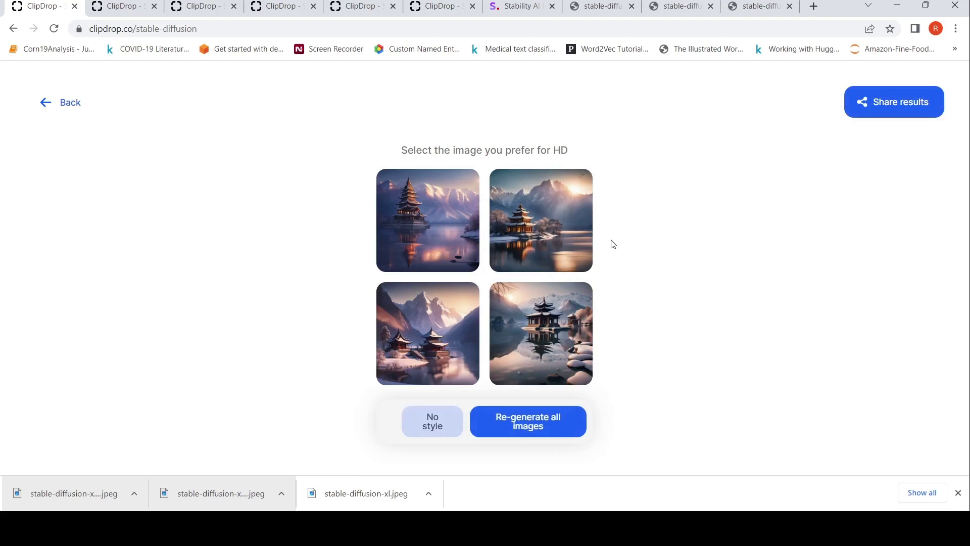
Step: Download the top-right twilight temple image in HD and view it in a new tab
click(556, 234)
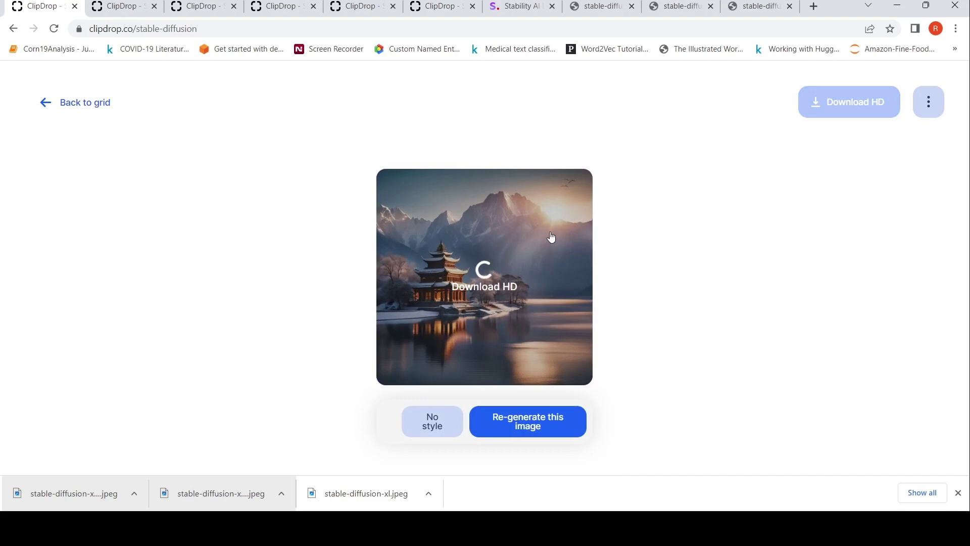
click(868, 101)
click(63, 488)
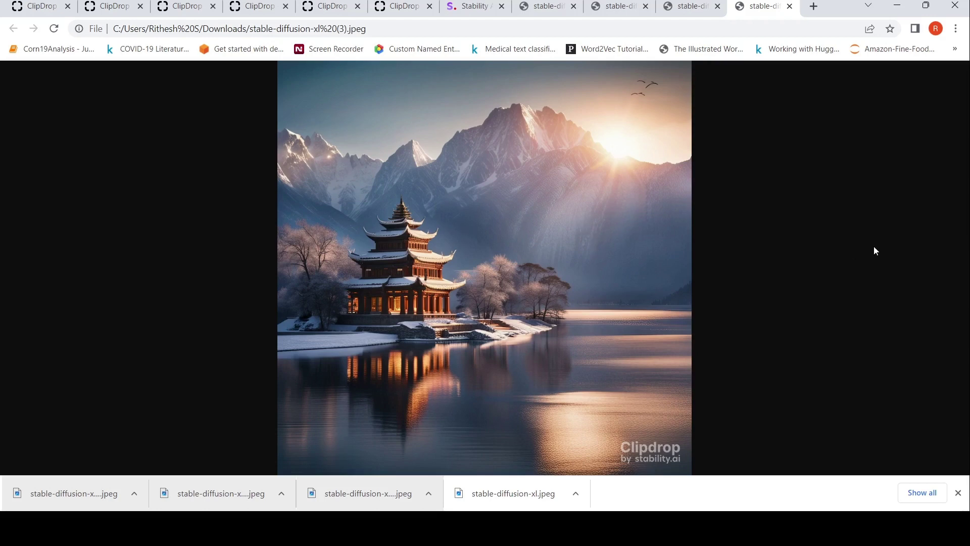
click(50, 7)
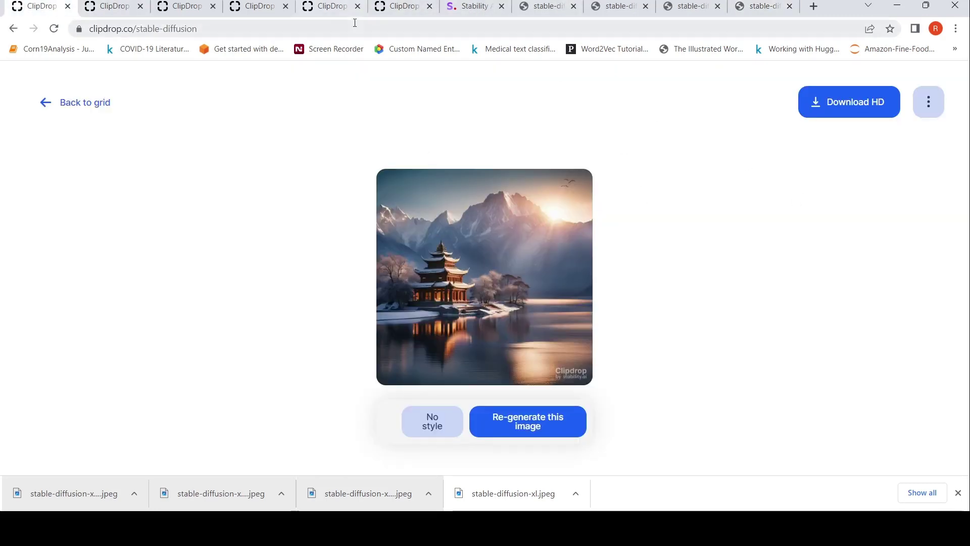
Step: Switch to the pagoda image tab and return to its results grid
click(326, 14)
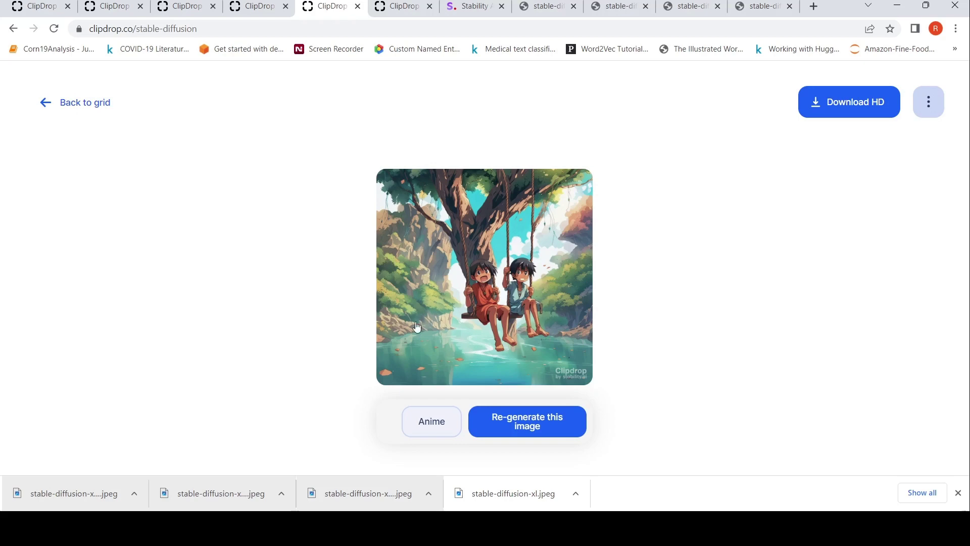
click(53, 9)
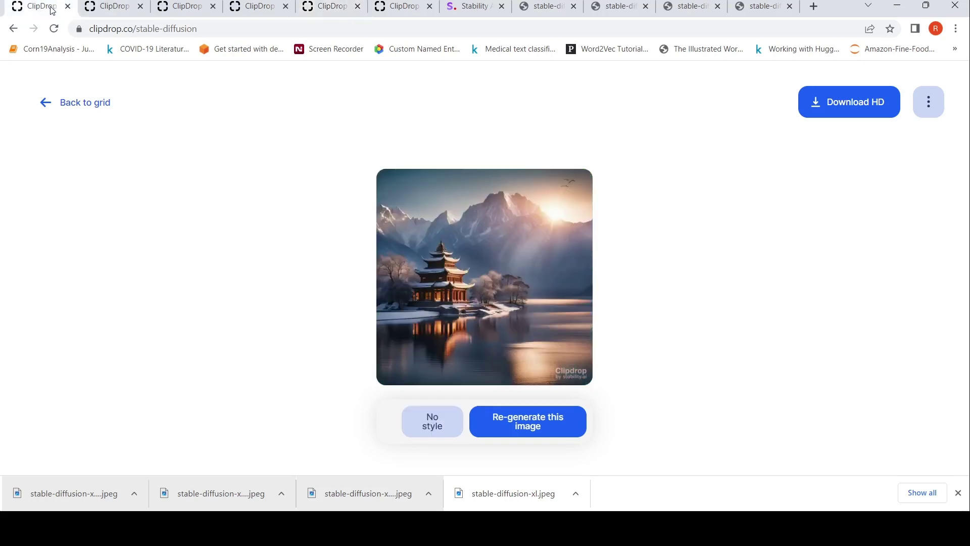
click(92, 105)
Step: Return to the Stable Diffusion XL page and bring up the pricing plans
click(60, 112)
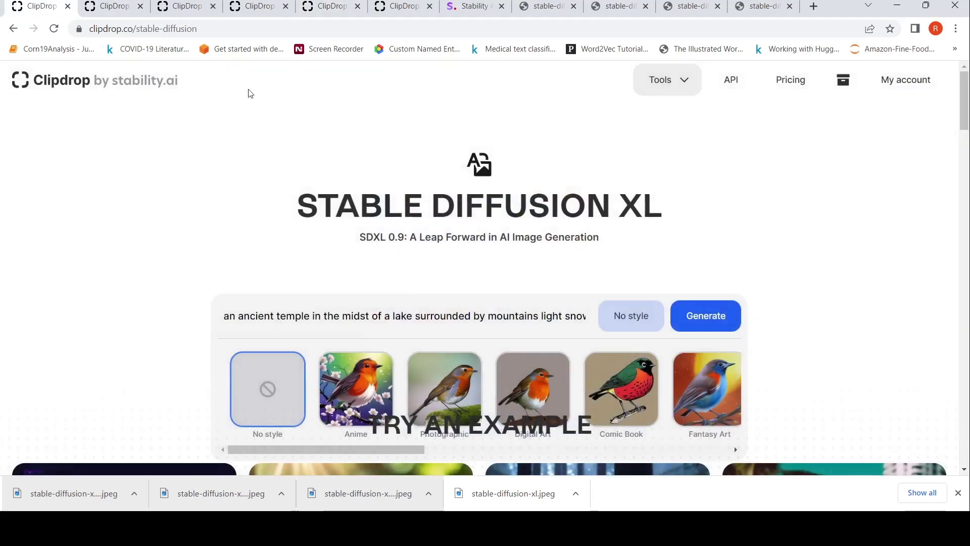
click(795, 86)
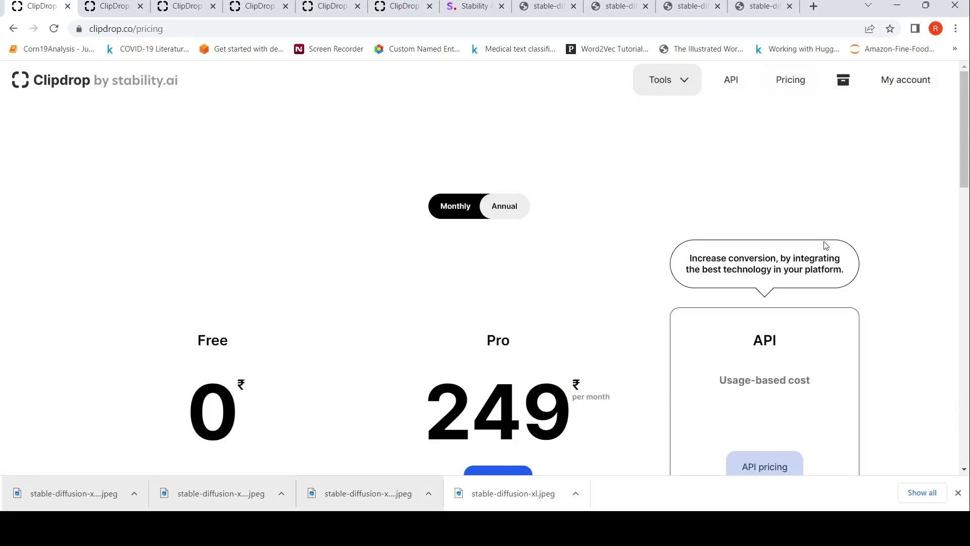
scroll(540, 211, down, 3)
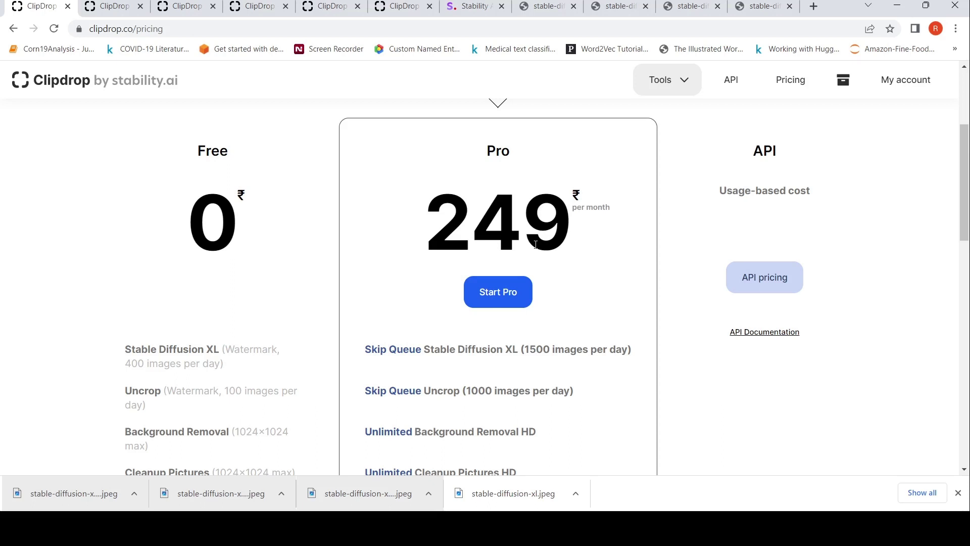
Step: Compare features of the Free, ₹249-per-month Pro and usage-based API plans
scroll(535, 244, down, 2)
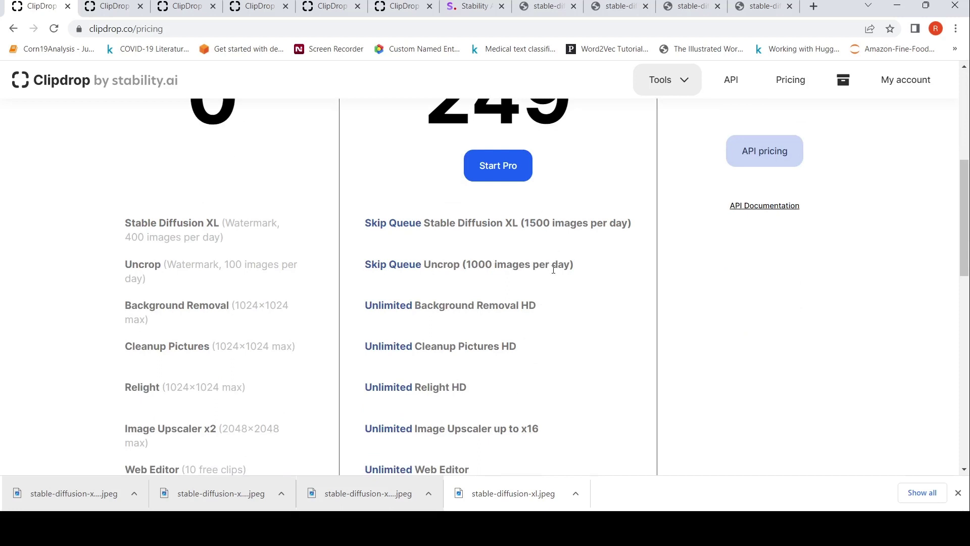
scroll(553, 269, down, 1)
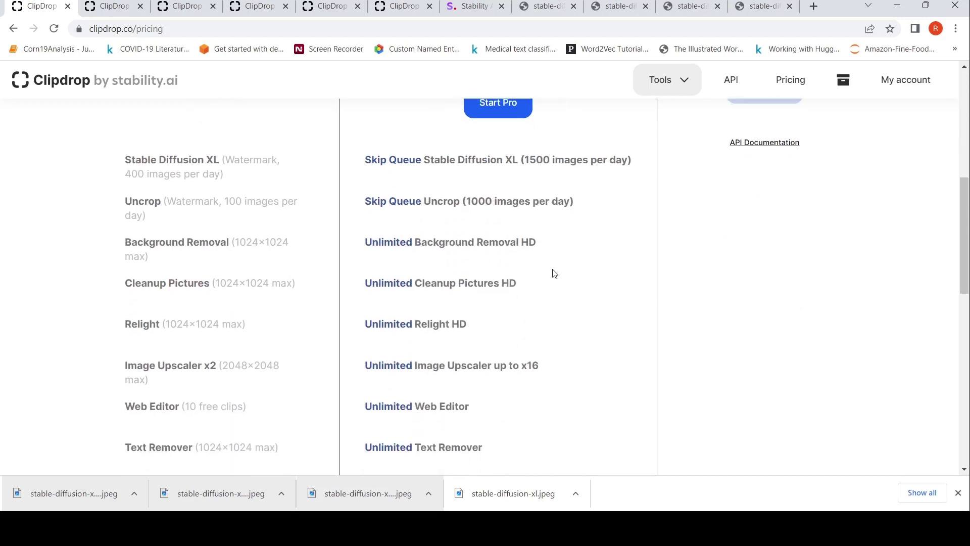
scroll(554, 273, down, 2)
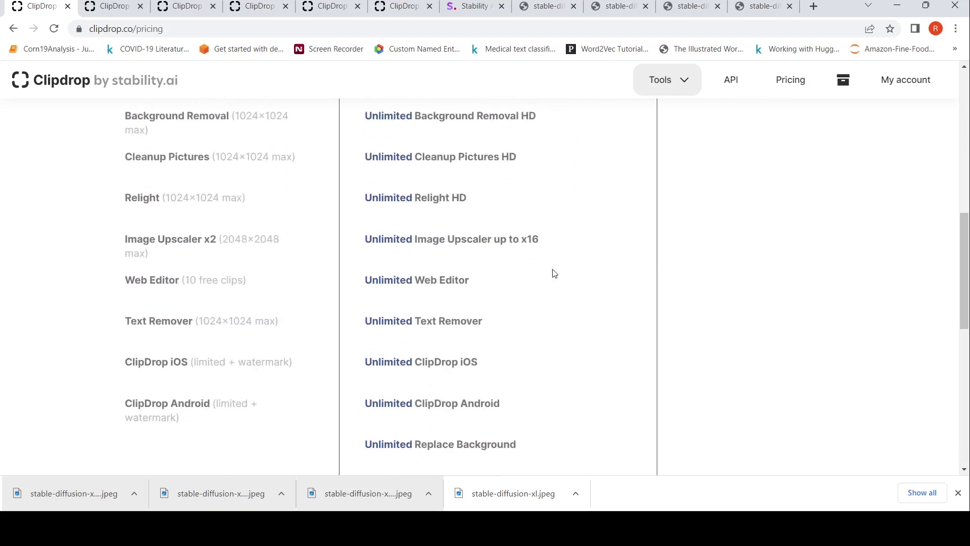
scroll(554, 274, down, 2)
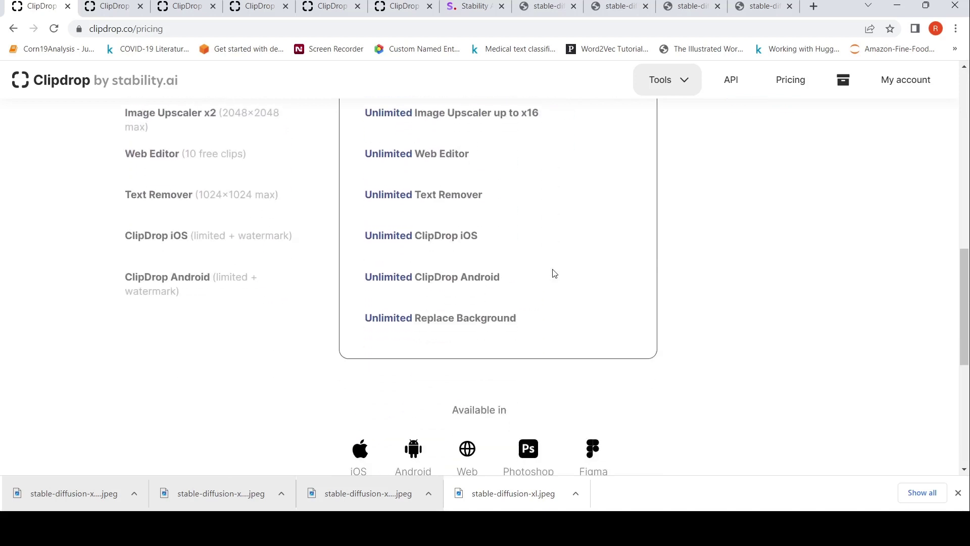
scroll(554, 274, up, 2)
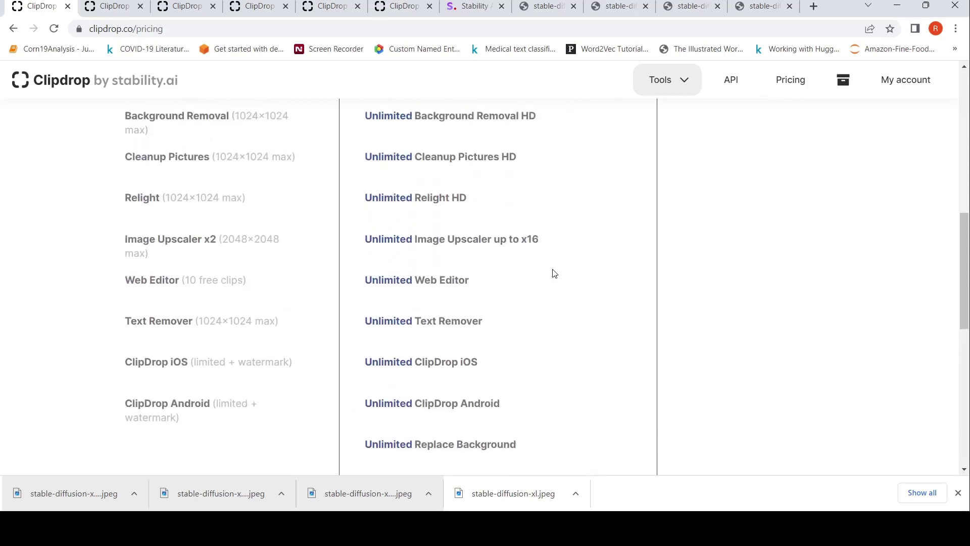
scroll(554, 273, up, 2)
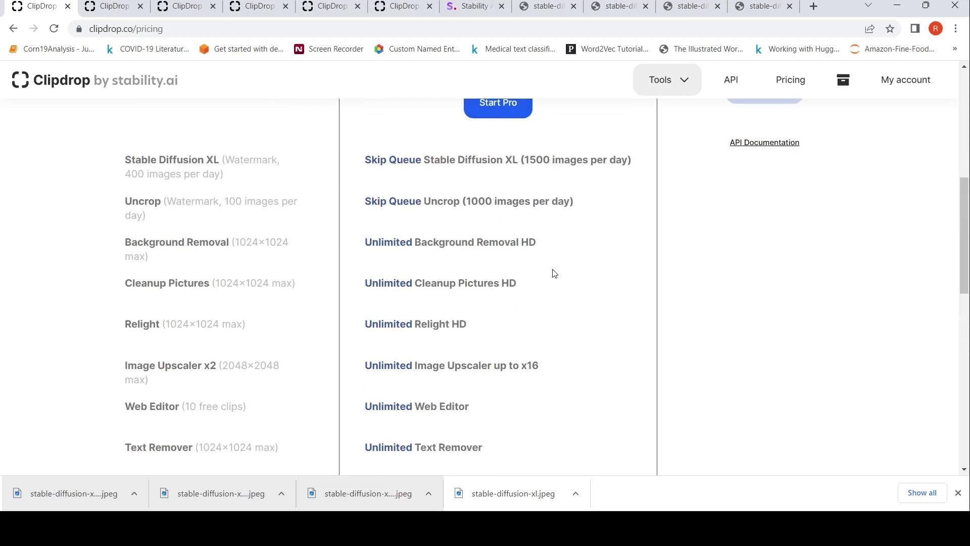
scroll(554, 273, up, 2)
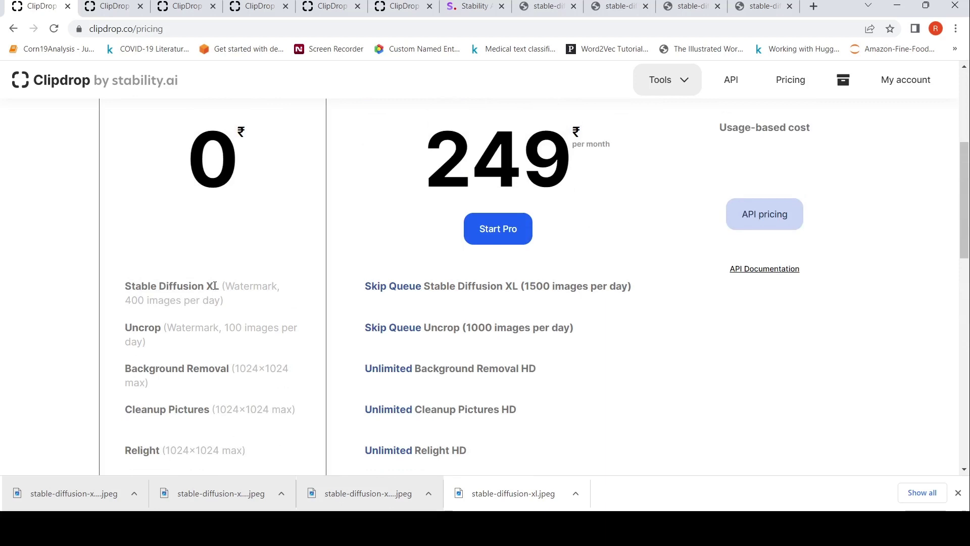
scroll(214, 285, down, 2)
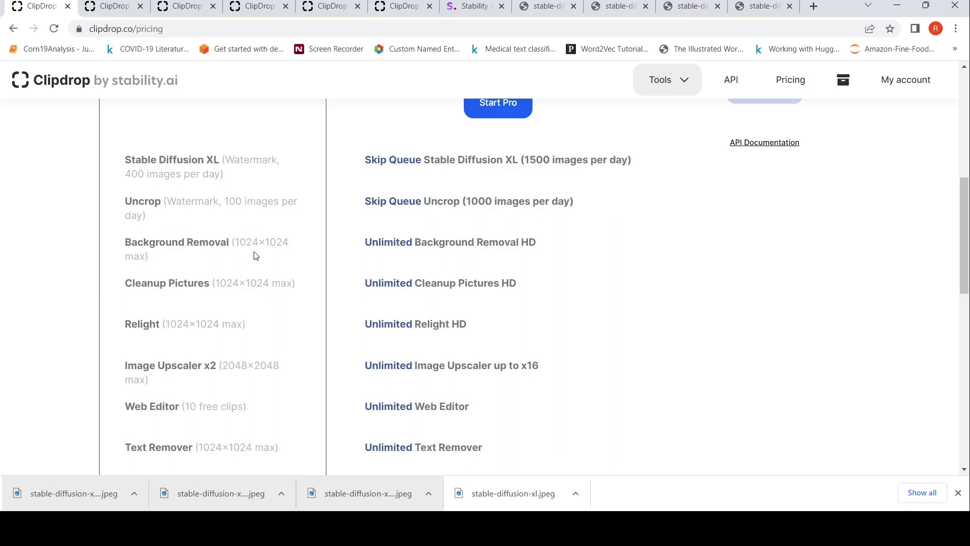
scroll(255, 255, down, 4)
scroll(256, 253, up, 3)
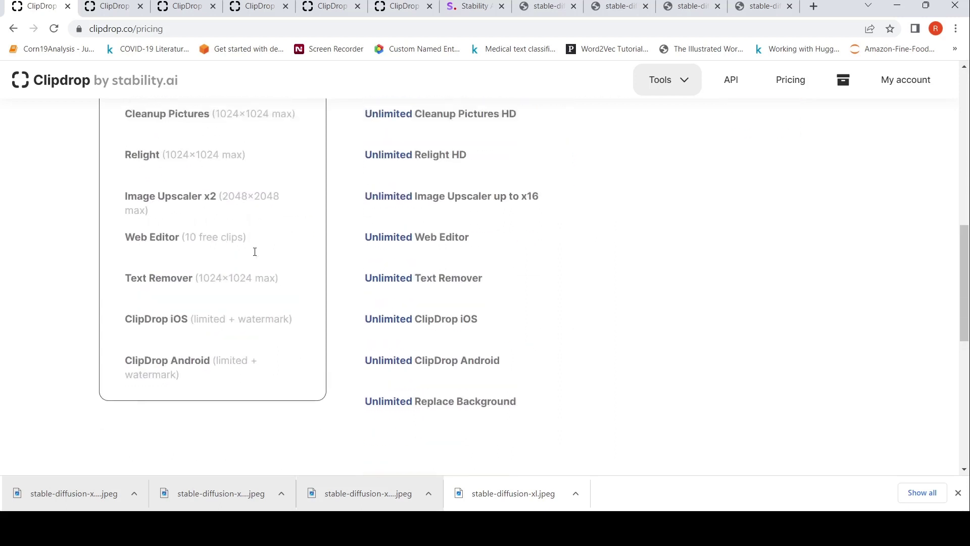
scroll(255, 251, up, 9)
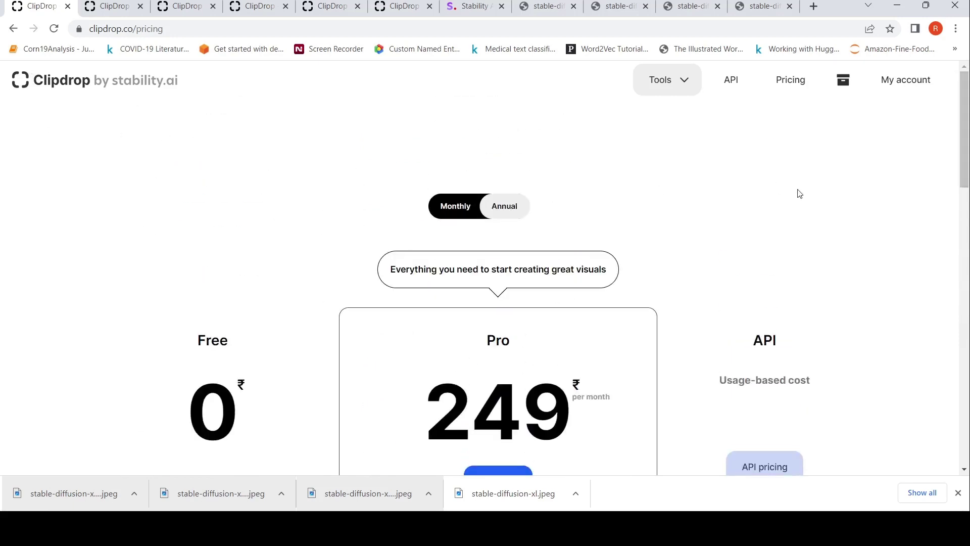
scroll(801, 194, down, 5)
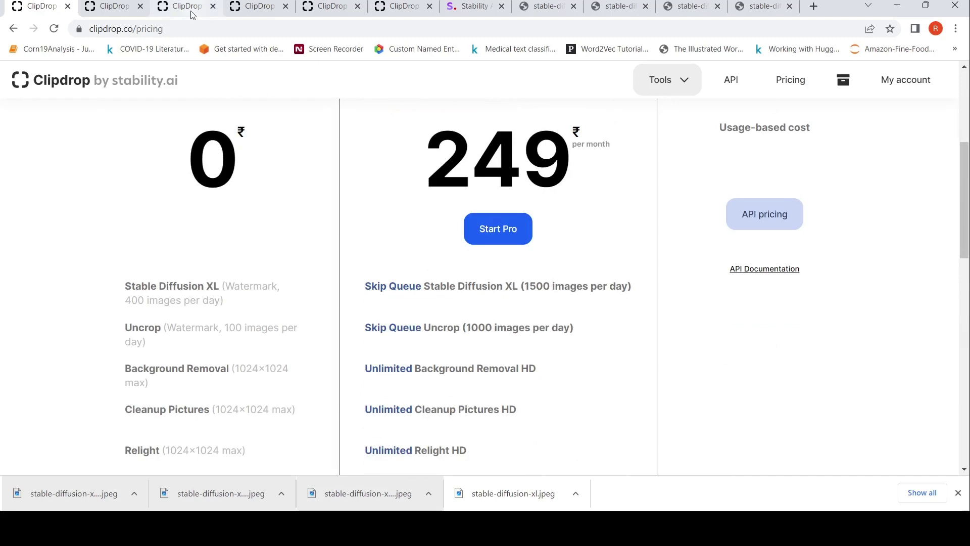
Step: Leave the baby angel image and its grid for the Stable Diffusion XL main page
click(108, 6)
click(39, 114)
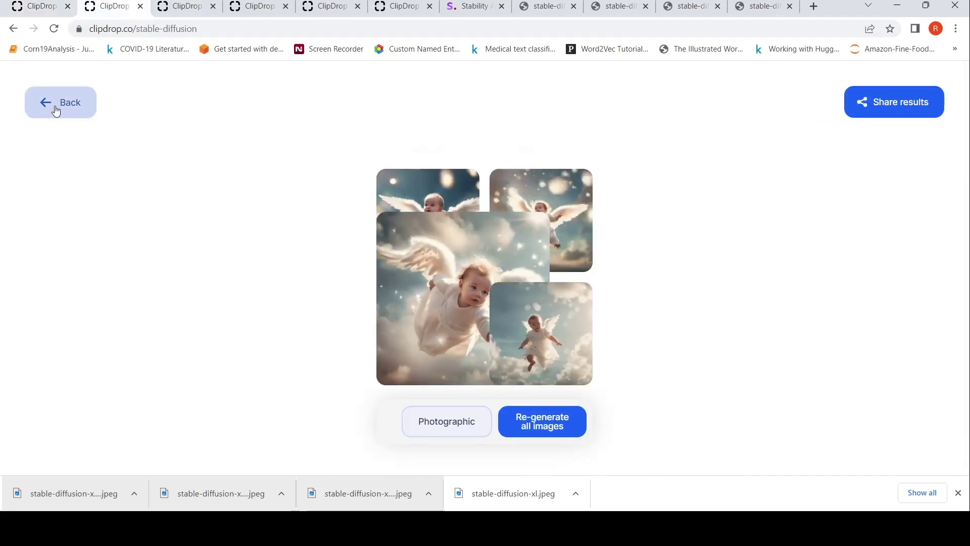
click(49, 112)
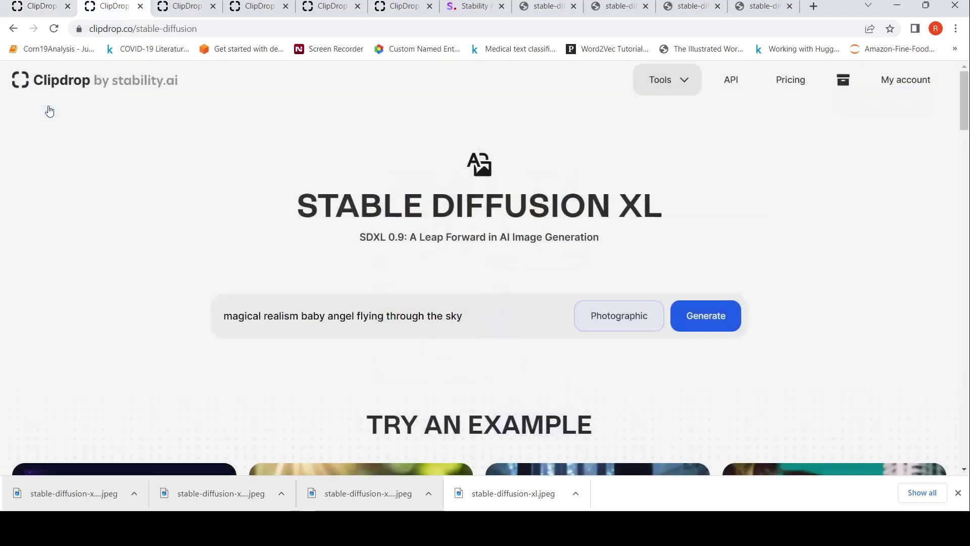
Step: Browse the tool cards: background removal, relighting, upscaling, background replacement and uncrop
scroll(577, 224, down, 5)
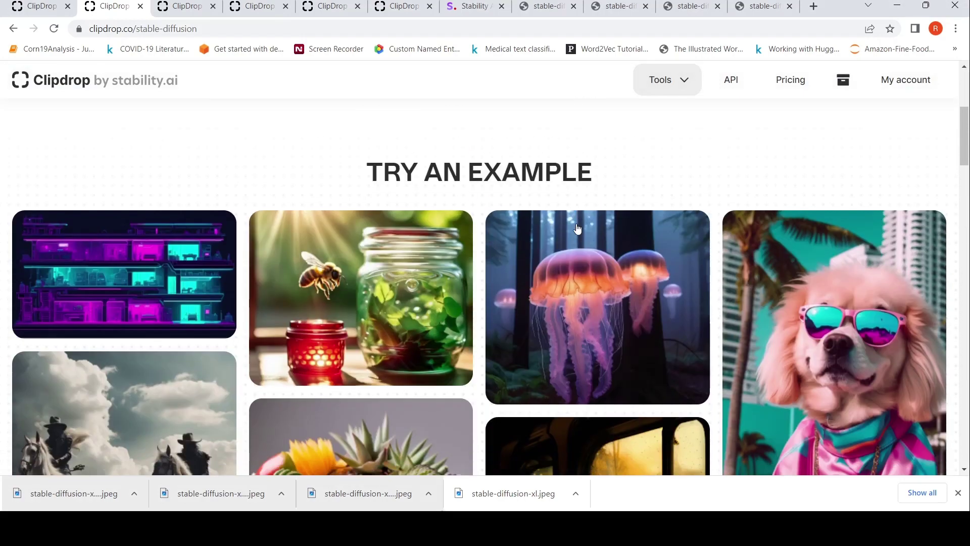
scroll(680, 261, down, 15)
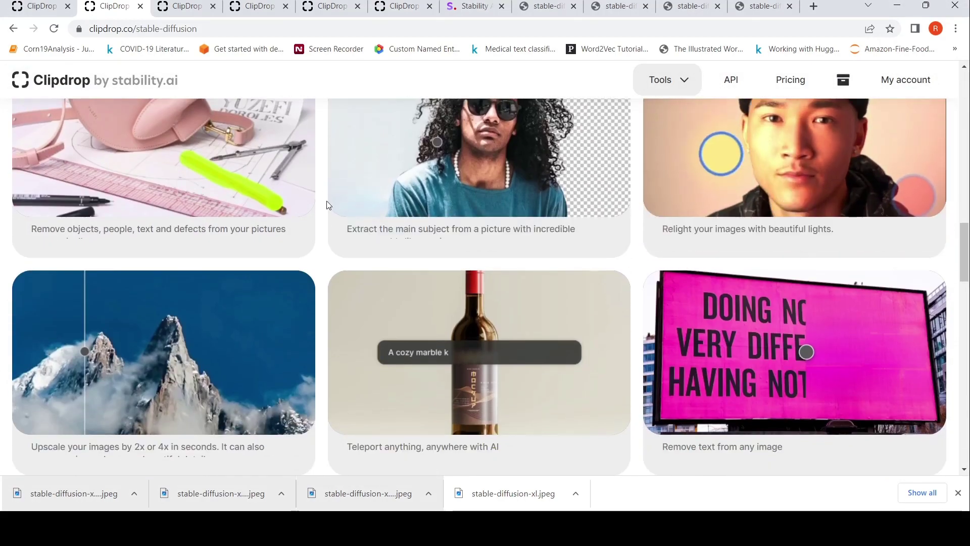
scroll(327, 207, up, 1)
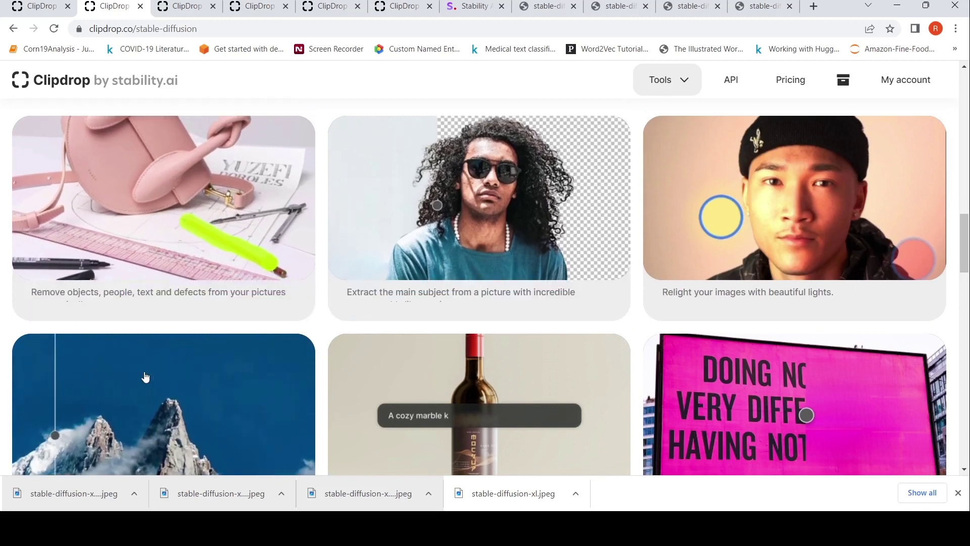
mouse_move(166, 312)
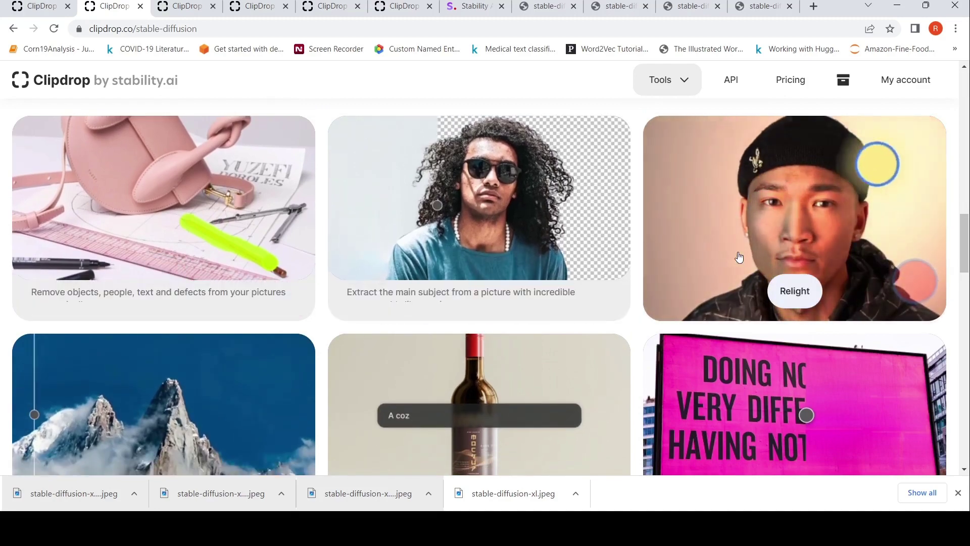
scroll(324, 262, down, 2)
scroll(323, 261, down, 1)
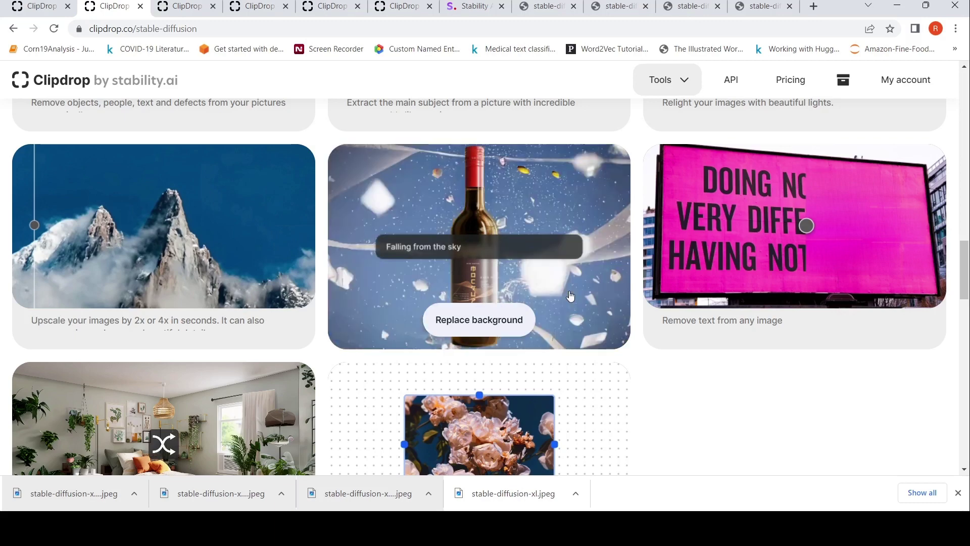
scroll(570, 295, down, 2)
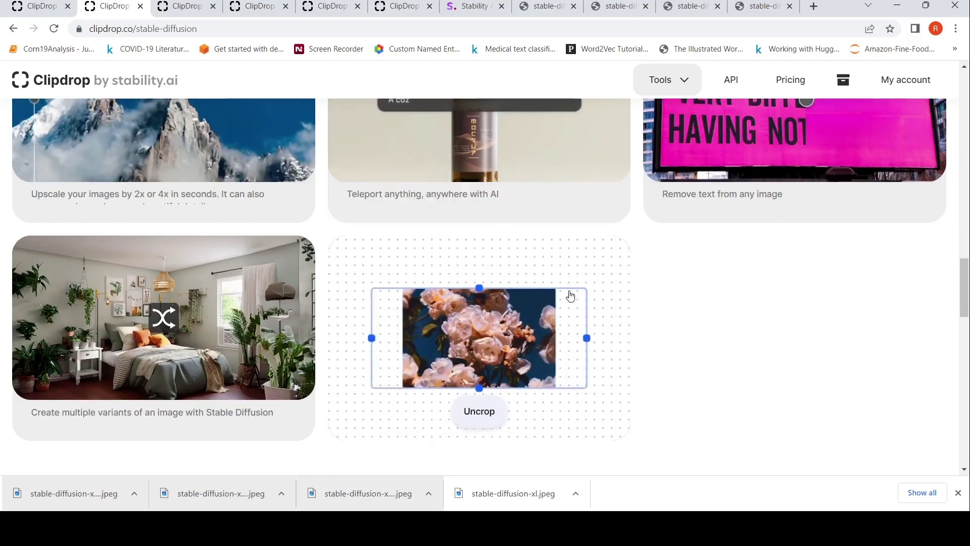
scroll(570, 296, down, 3)
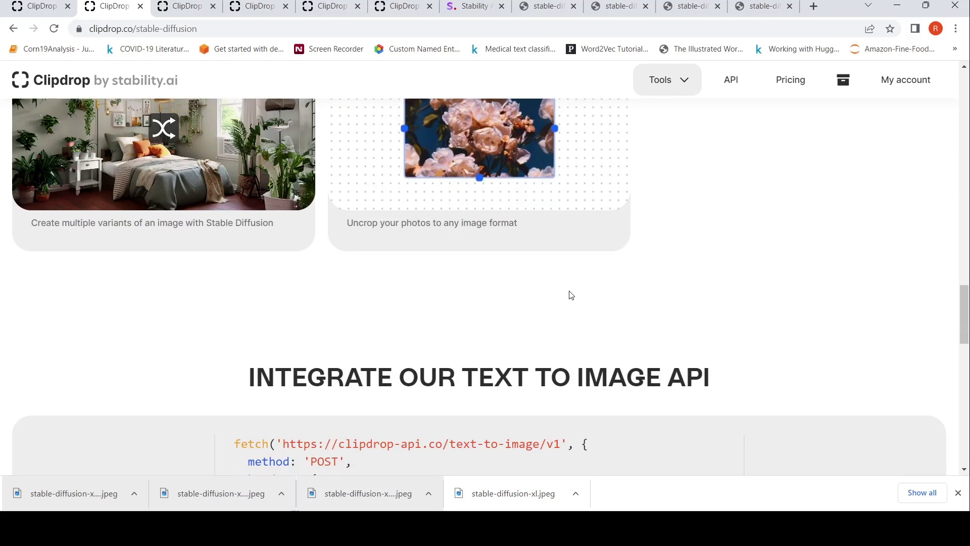
scroll(570, 296, up, 4)
scroll(571, 296, up, 5)
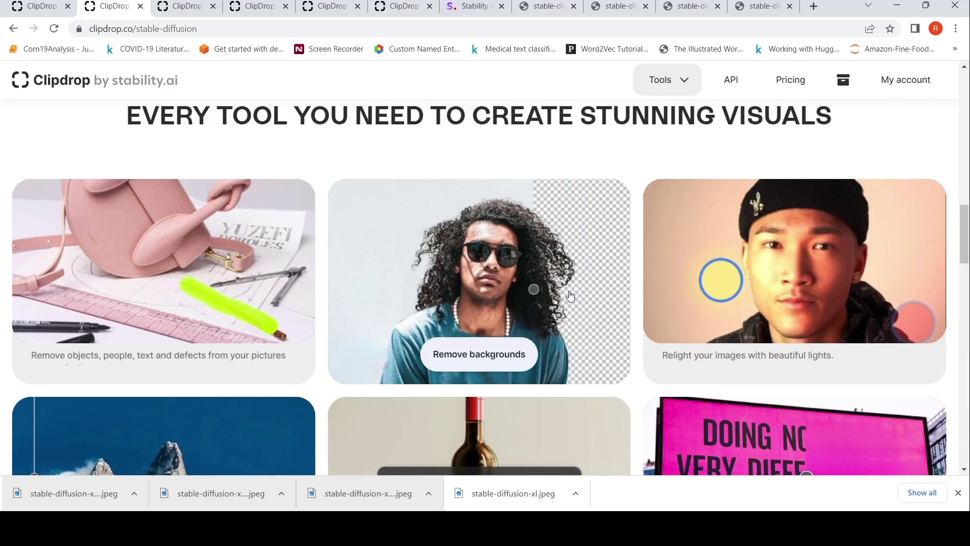
Step: Return to the Stability AI blog post announcing SDXL 0.9, dated 22 June
click(452, 6)
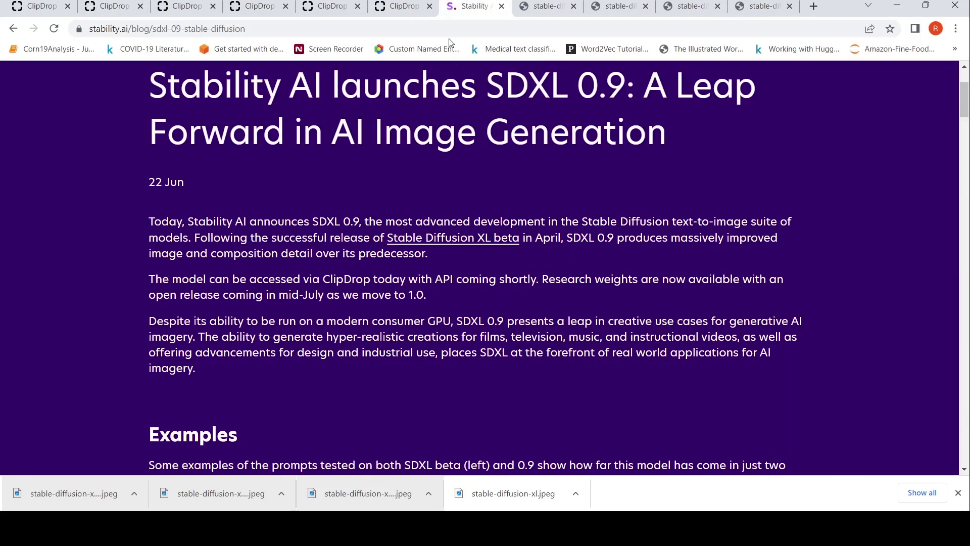